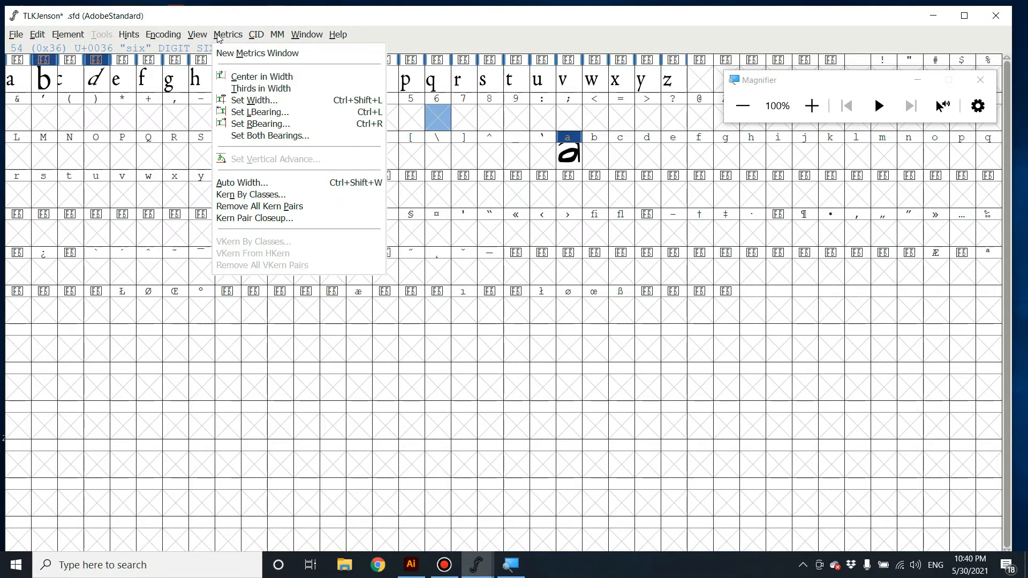
Step: Open a new metrics window for the font and start editing its sample text
{"action": "key", "text": "super+plus"}
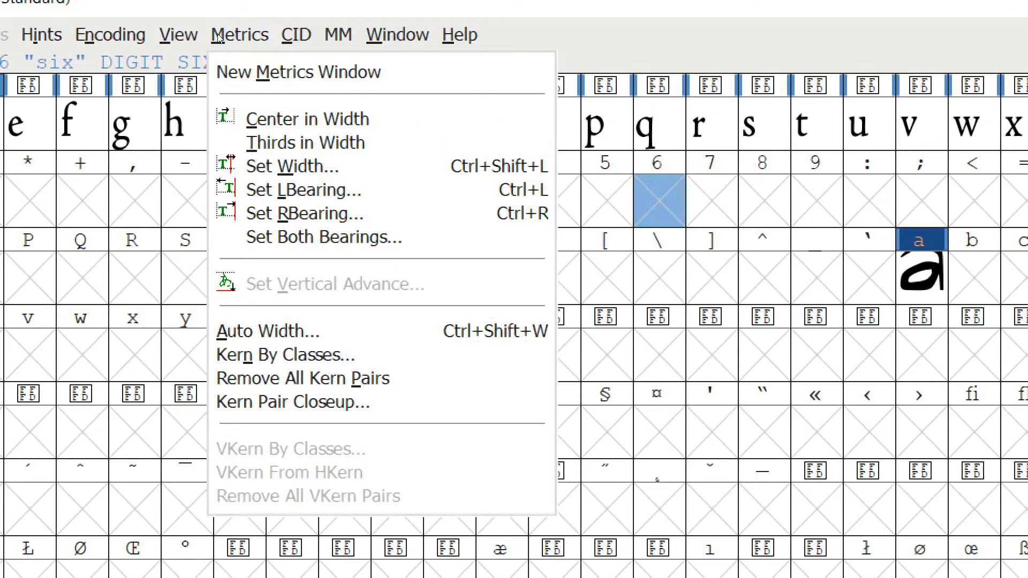
{"action": "left_click", "coordinate": [236, 70]}
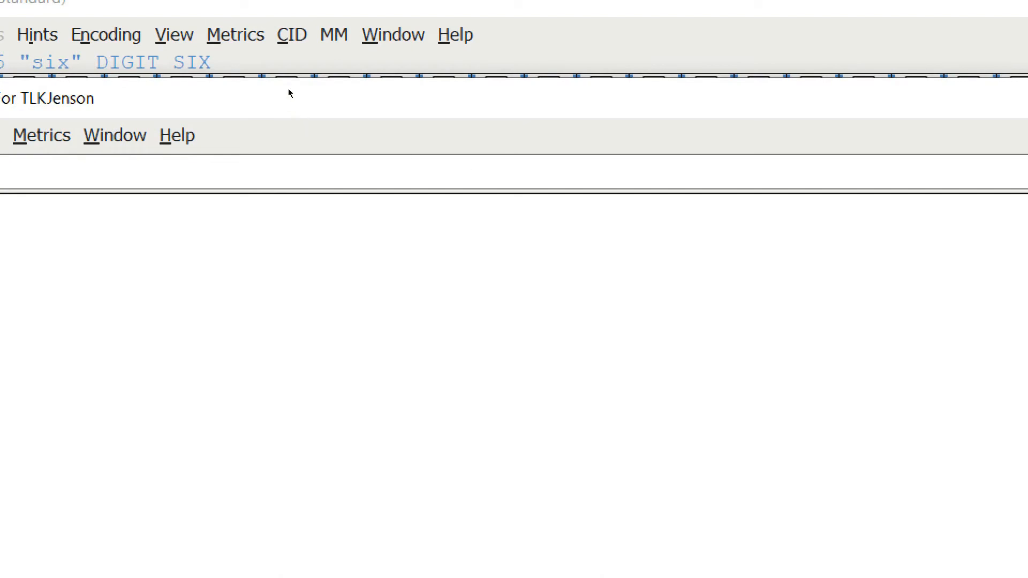
{"action": "key", "text": "super+minus"}
{"action": "left_click_drag", "start_coordinate": [270, 68], "coordinate": [386, 64]}
{"action": "left_click", "coordinate": [338, 97]}
Step: Preview the sample text "aaa" in the metrics window to check the letter's spacing
{"action": "type", "text": "a"}
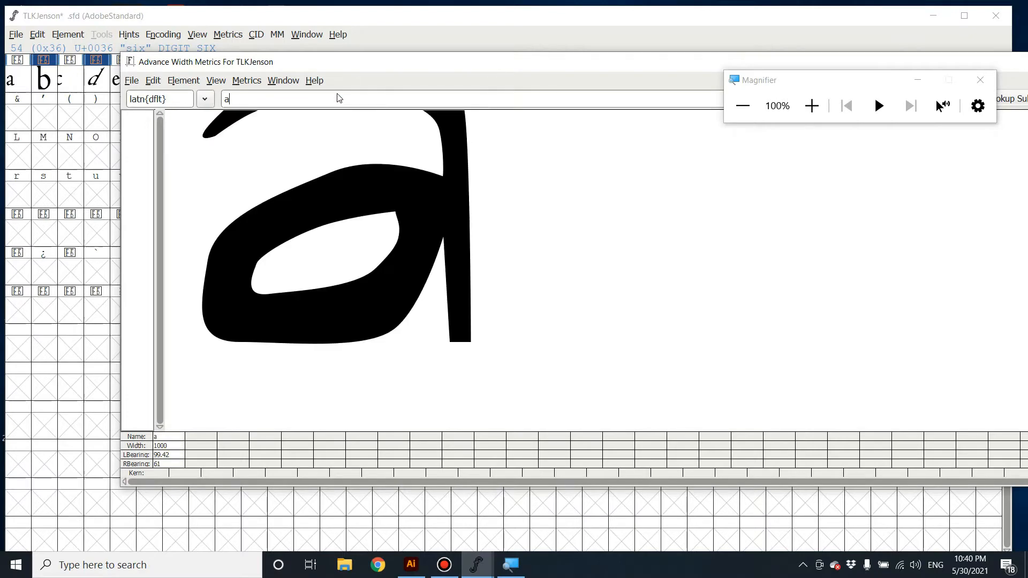
{"action": "type", "text": "ff"}
{"action": "key", "text": "BackSpace"}
{"action": "key", "text": "BackSpace"}
{"action": "key", "text": "BackSpace"}
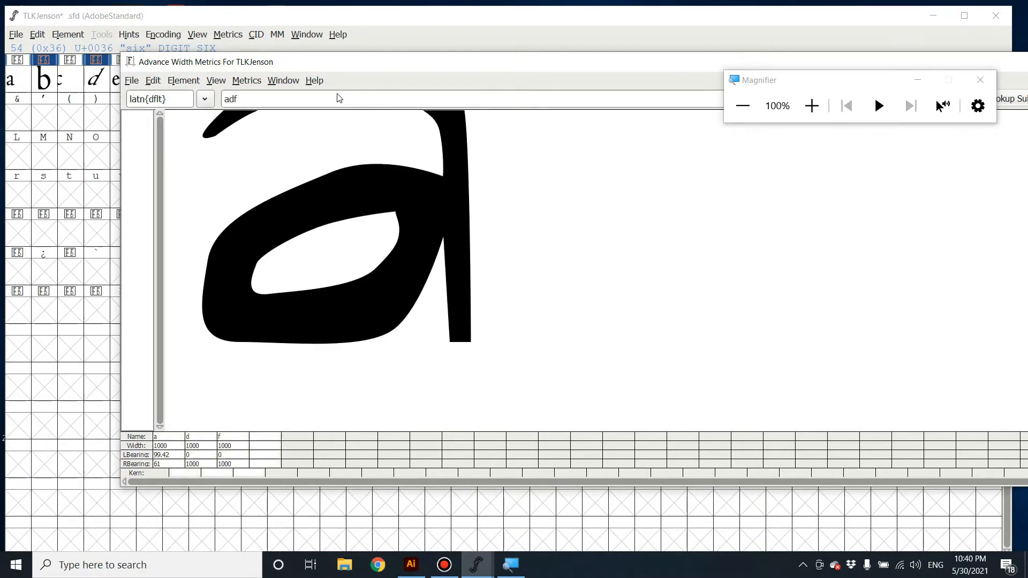
{"action": "type", "text": "a"}
{"action": "key", "text": "BackSpace"}
{"action": "type", "text": "a"}
{"action": "scroll", "coordinate": [471, 172], "scroll_direction": "up", "scroll_amount": 3}
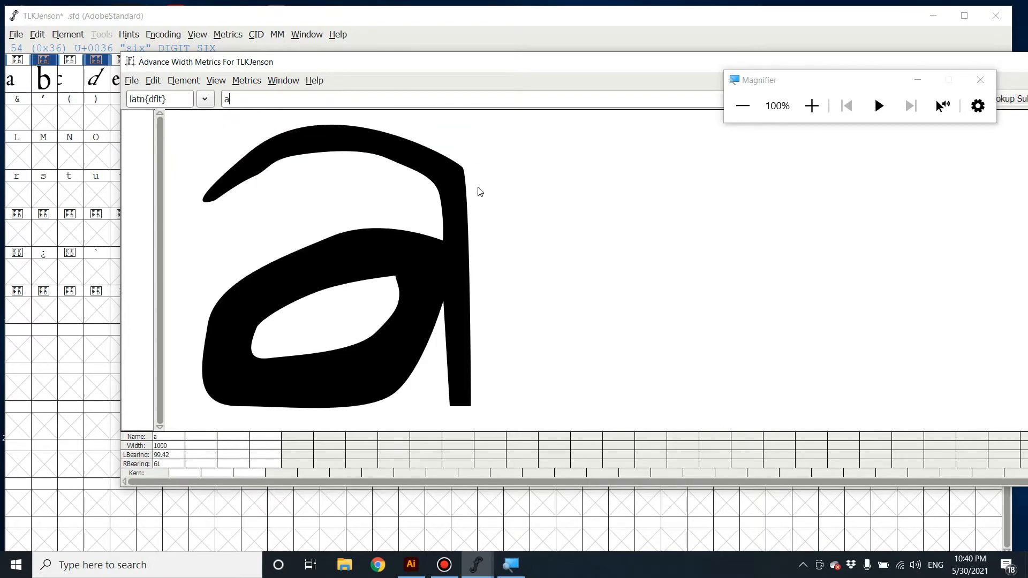
{"action": "scroll", "coordinate": [480, 198], "scroll_direction": "down", "scroll_amount": 1}
{"action": "type", "text": "aa"}
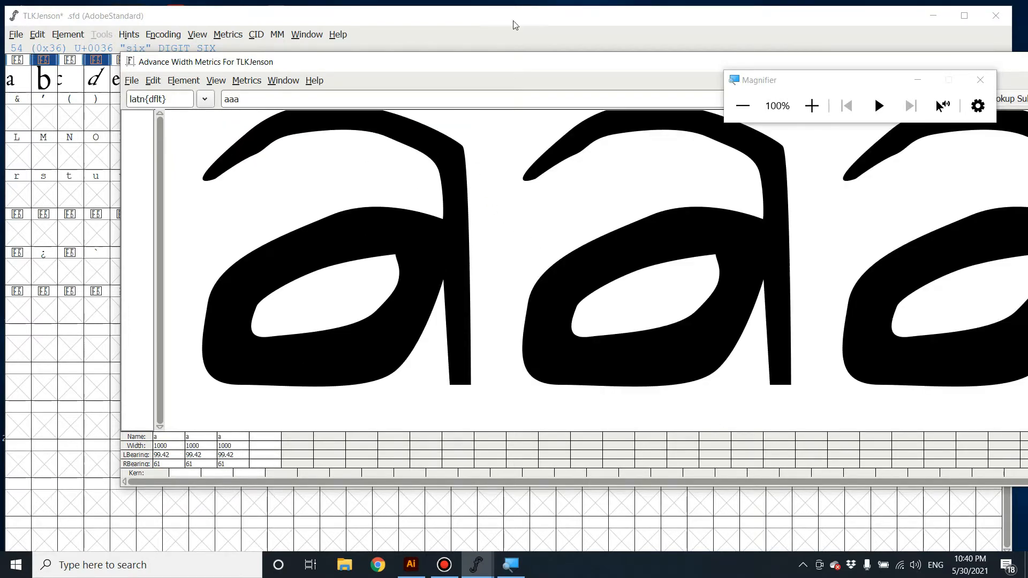
Step: Tighten the spacing of the letter a to a width of 969 in the metrics view, and close that window
{"action": "left_click_drag", "start_coordinate": [589, 67], "coordinate": [444, 60]}
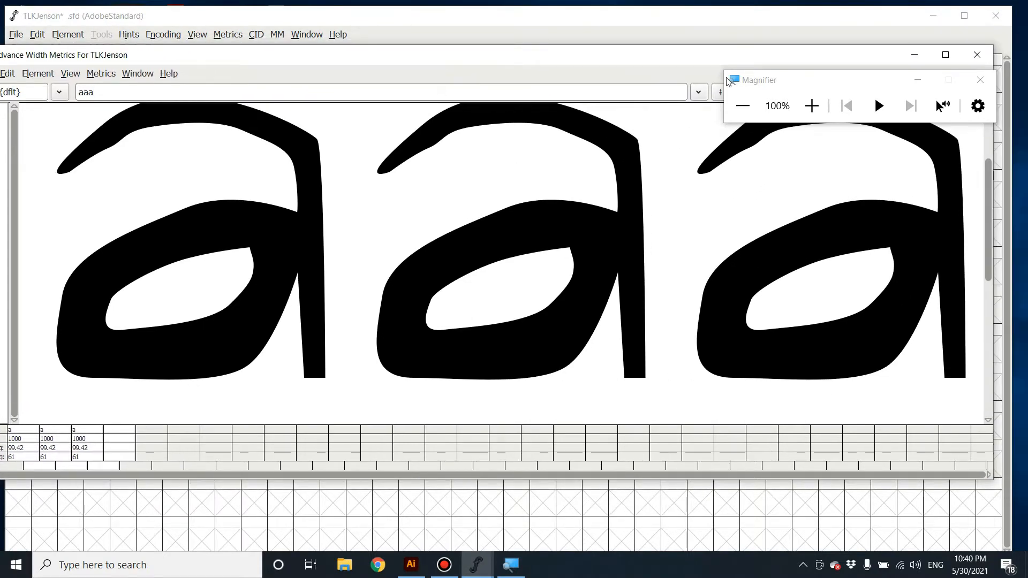
{"action": "mouse_move", "coordinate": [297, 235]}
{"action": "left_mouse_down"}
{"action": "mouse_move", "coordinate": [270, 243]}
{"action": "mouse_move", "coordinate": [293, 236]}
{"action": "left_mouse_up"}
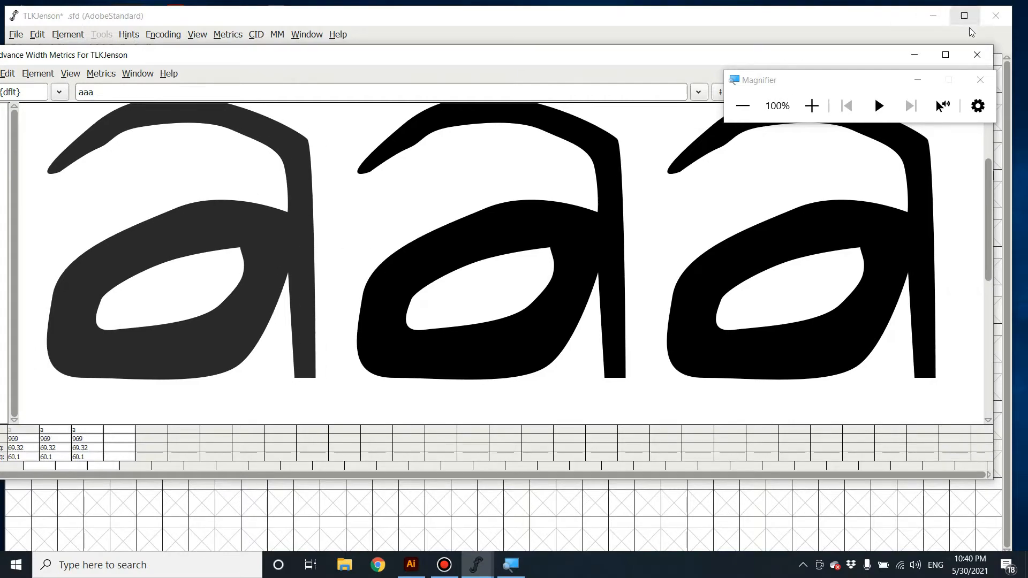
{"action": "left_click", "coordinate": [975, 55]}
Step: Reencode the font to ISO 8859-11 (Thai)
{"action": "left_click", "coordinate": [565, 166]}
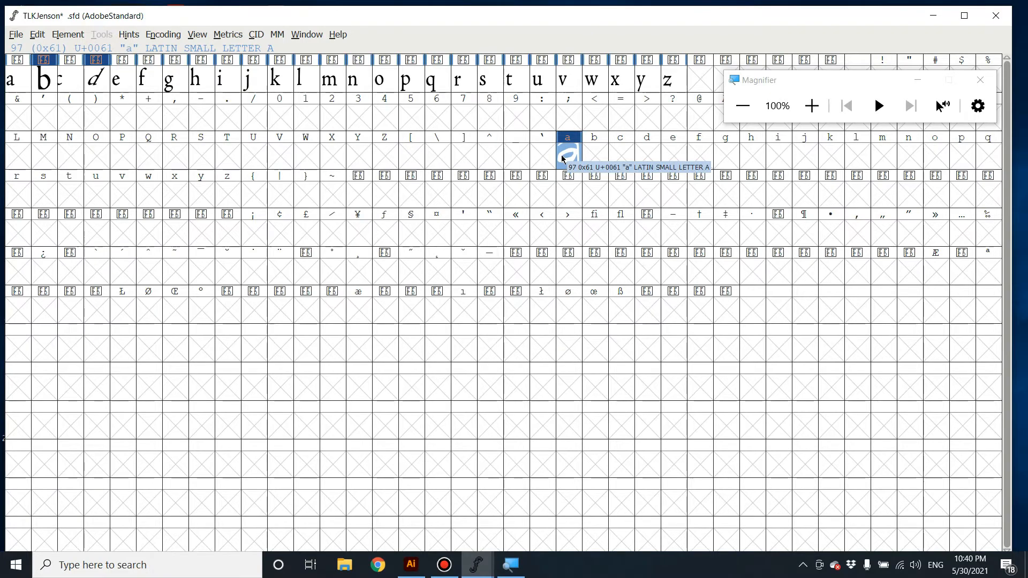
{"action": "key", "text": "super+plus"}
{"action": "key", "text": "super+minus"}
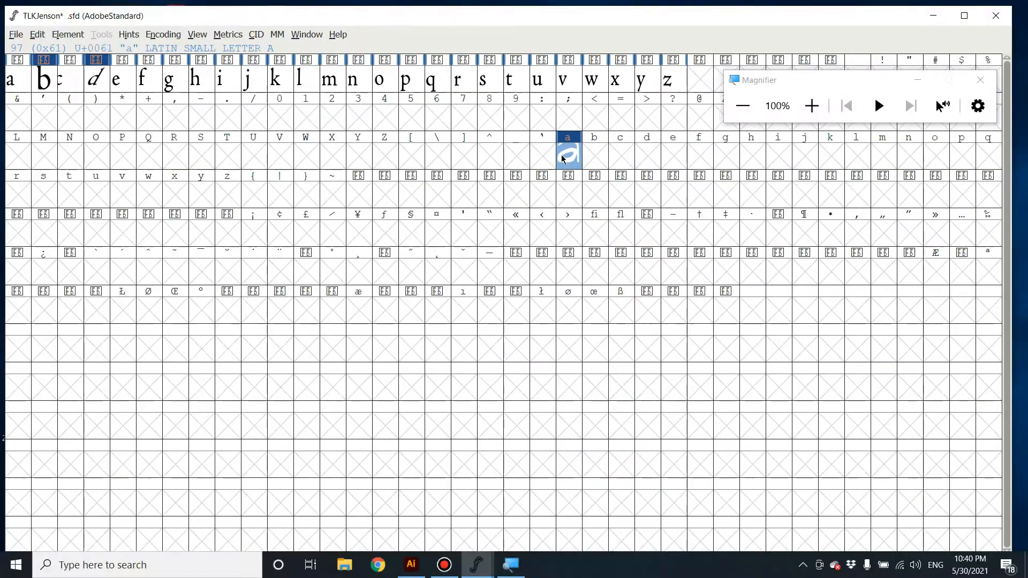
{"action": "key", "text": "super+plus"}
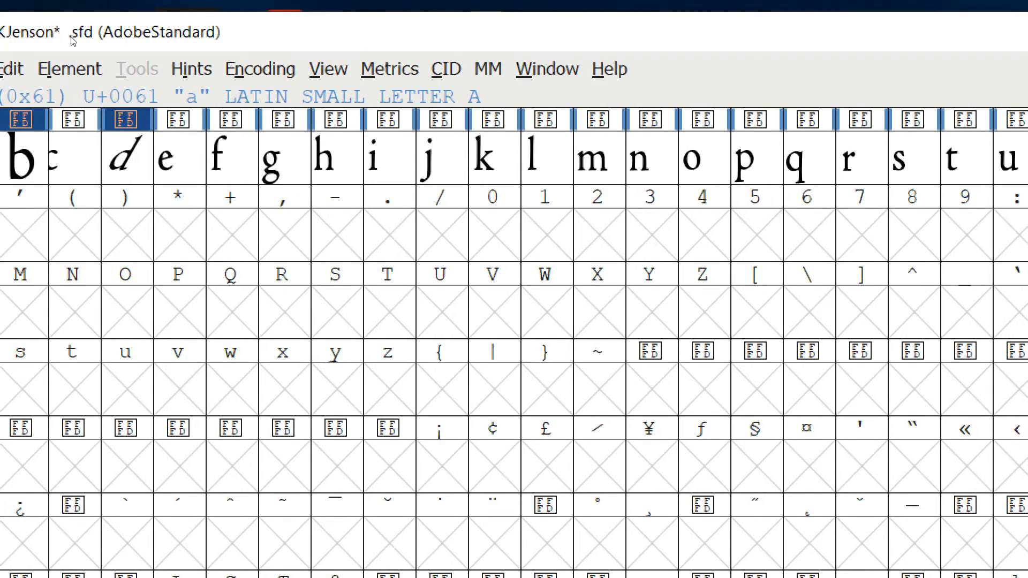
{"action": "left_click", "coordinate": [172, 33]}
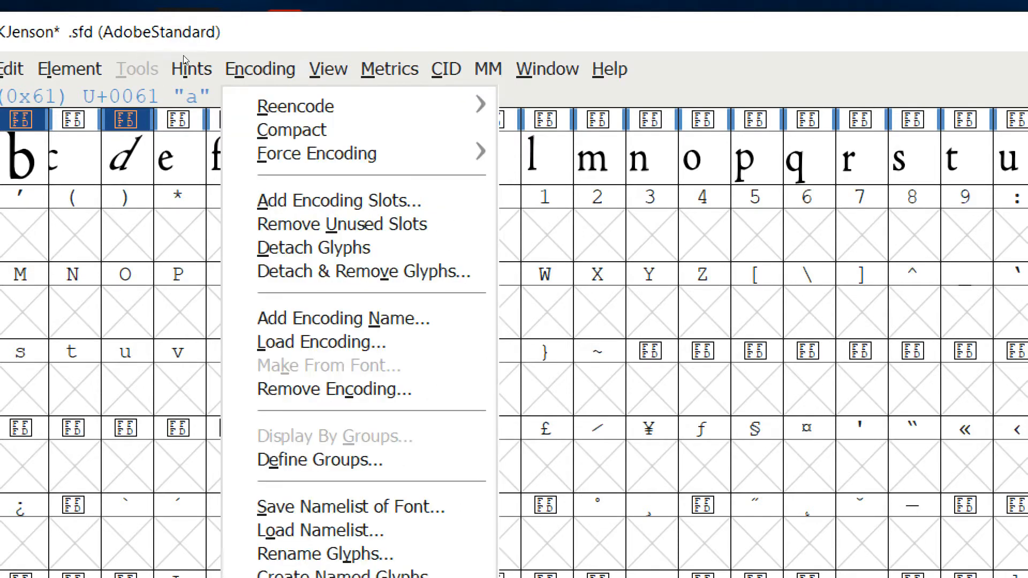
{"action": "mouse_move", "coordinate": [278, 105]}
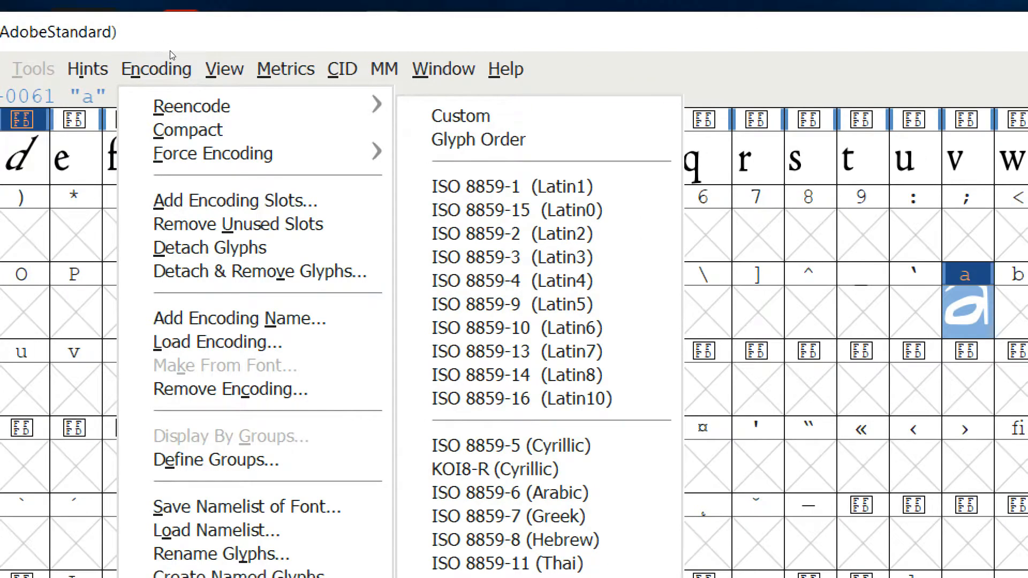
{"action": "left_click", "coordinate": [171, 52]}
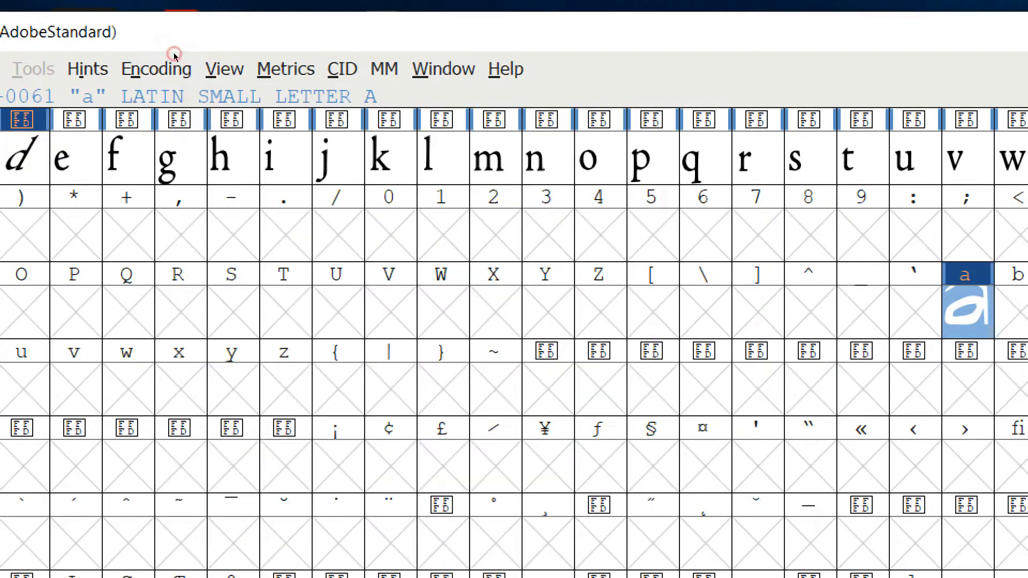
{"action": "left_click", "coordinate": [177, 59]}
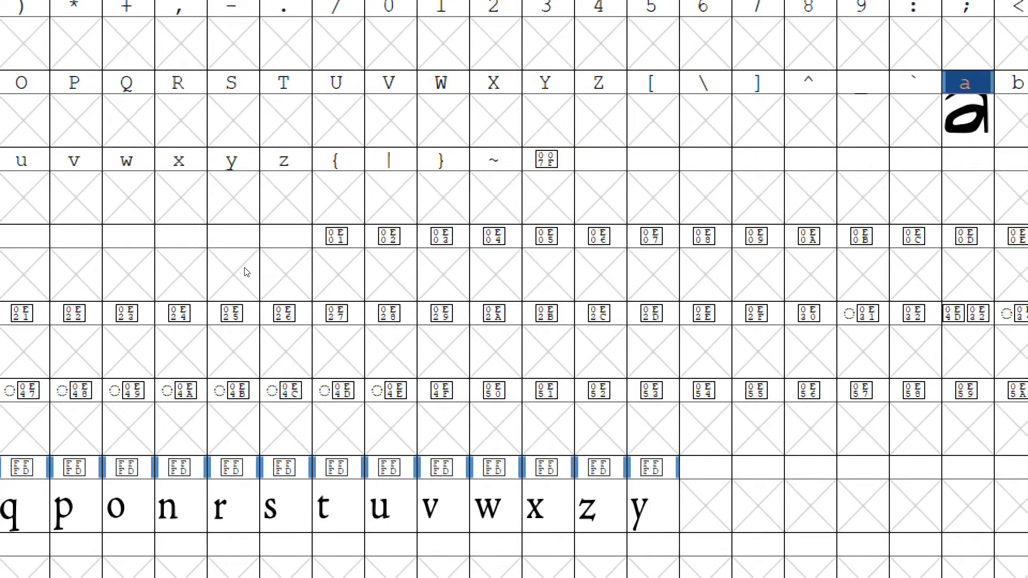
{"action": "left_click", "coordinate": [392, 213]}
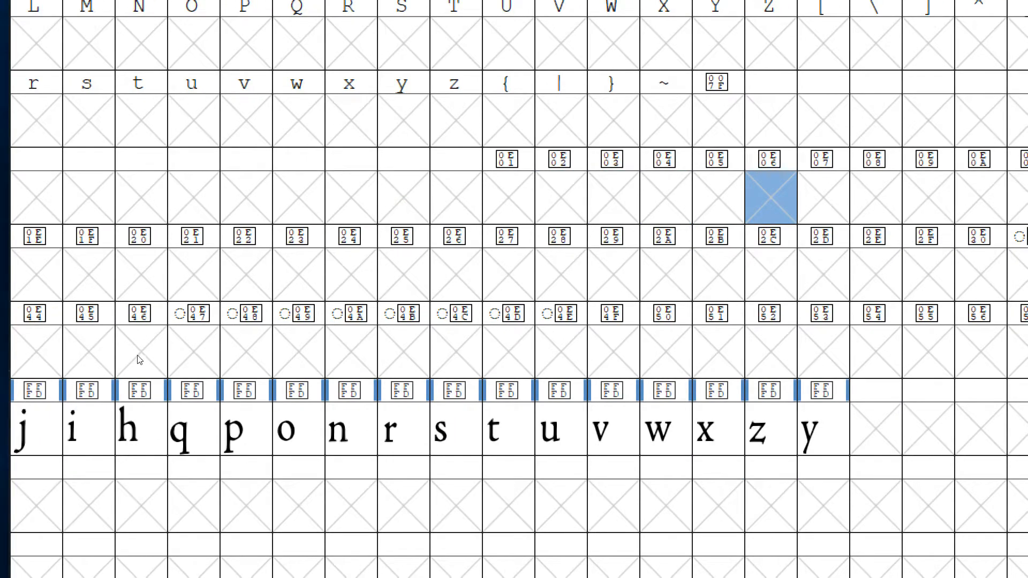
{"action": "key", "text": "super+minus"}
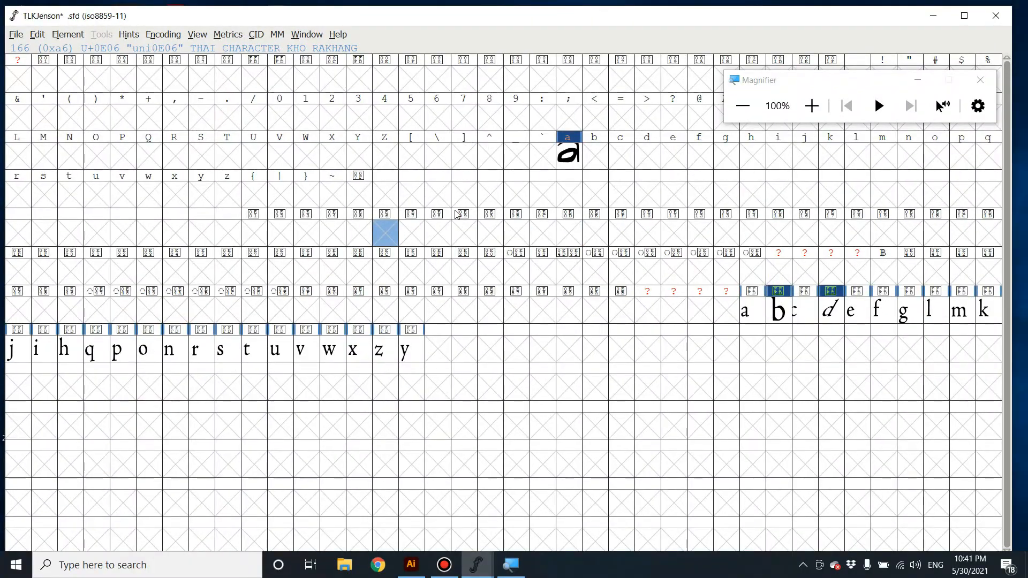
Step: Delete the whole outline in the lowercase a slot and close its glyph window
{"action": "left_click", "coordinate": [569, 156]}
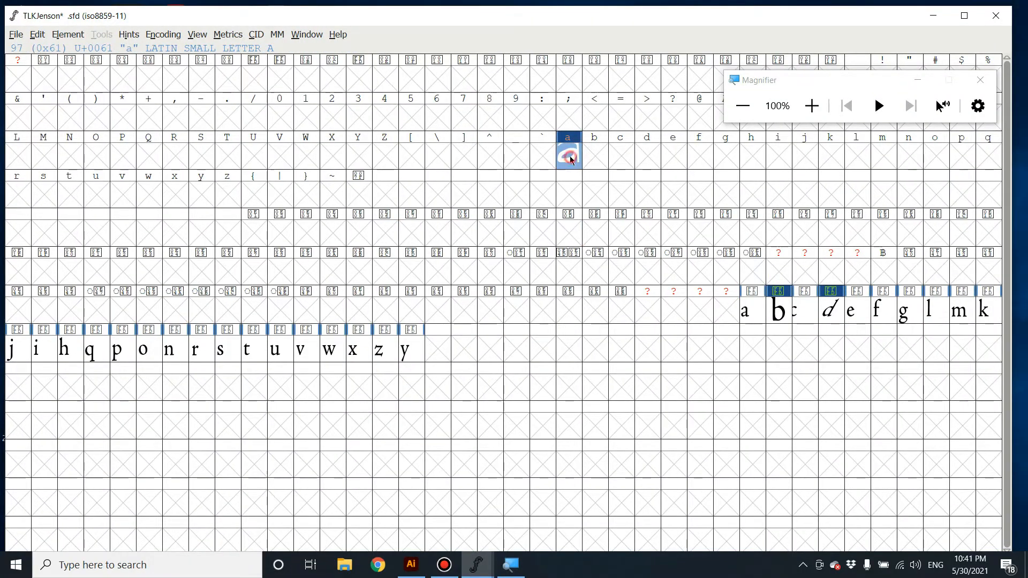
{"action": "double_click", "coordinate": [570, 159]}
{"action": "left_click_drag", "start_coordinate": [201, 189], "coordinate": [709, 523]}
{"action": "scroll", "coordinate": [710, 523], "scroll_direction": "down", "scroll_amount": 2}
{"action": "key", "text": "Delete"}
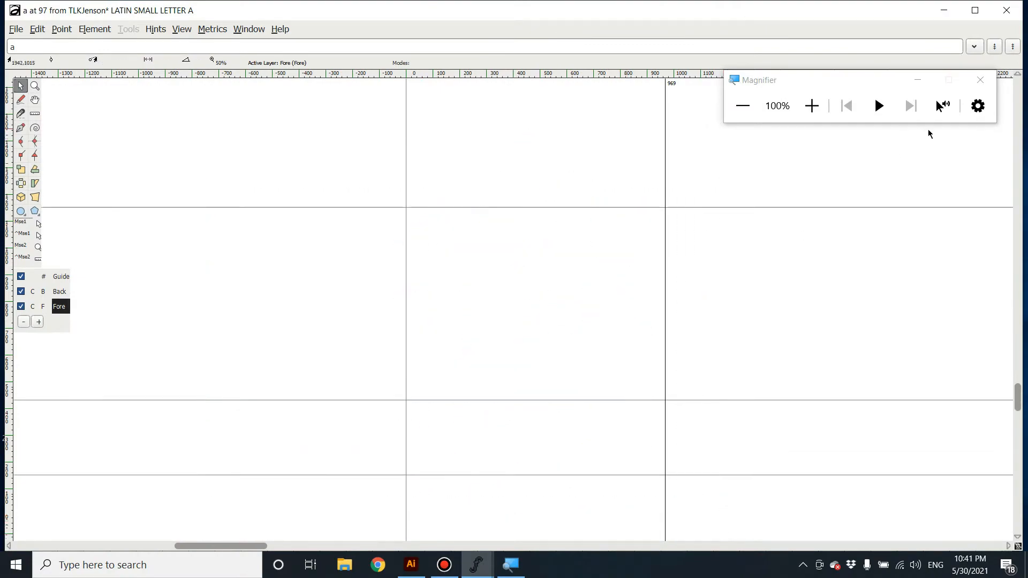
{"action": "left_click", "coordinate": [1006, 11]}
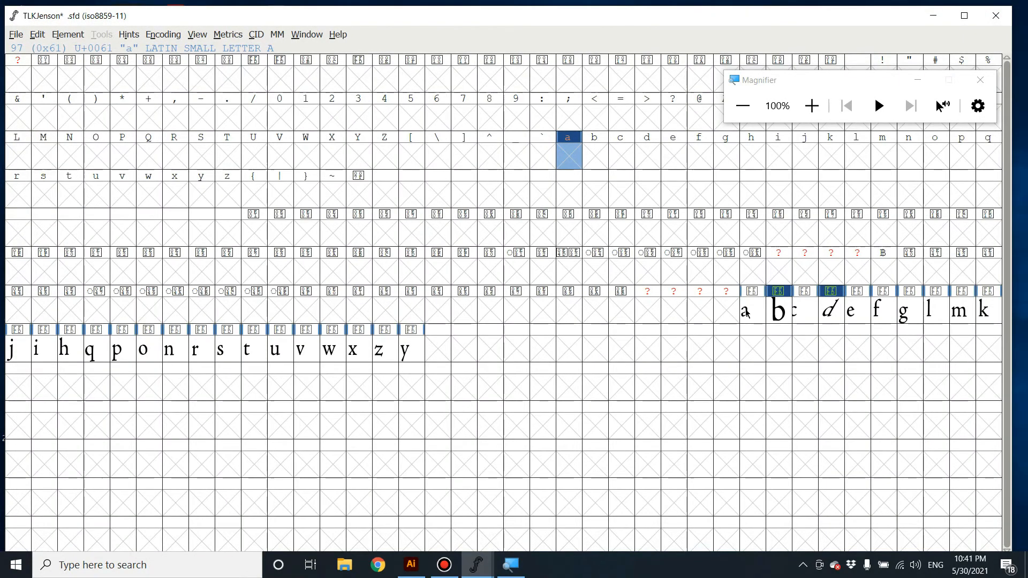
Step: Copy the drawn a outline from its unencoded .notdef slot into the empty lowercase a slot
{"action": "double_click", "coordinate": [745, 314]}
{"action": "left_click_drag", "start_coordinate": [341, 253], "coordinate": [683, 522]}
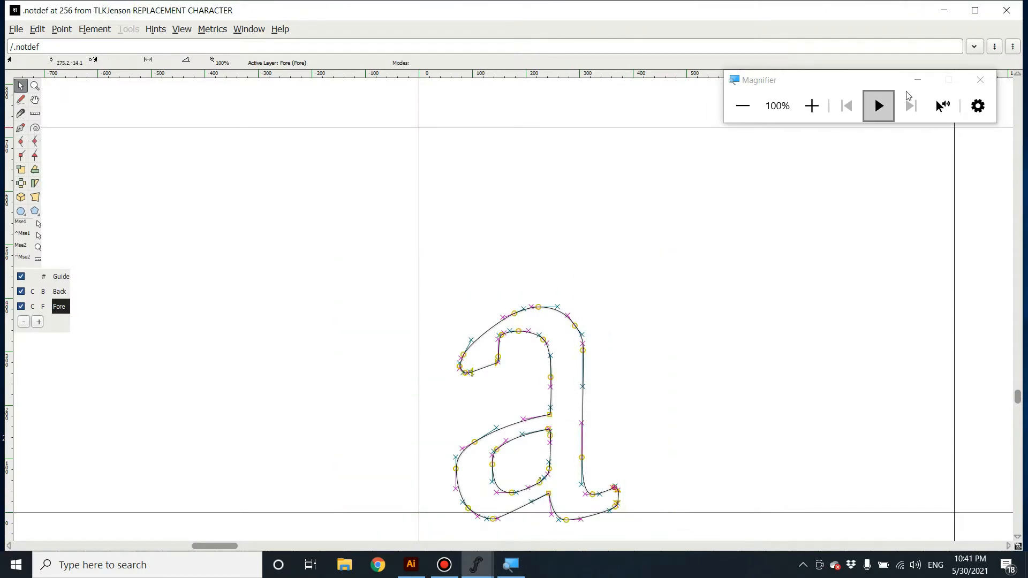
{"action": "left_click", "coordinate": [1007, 10]}
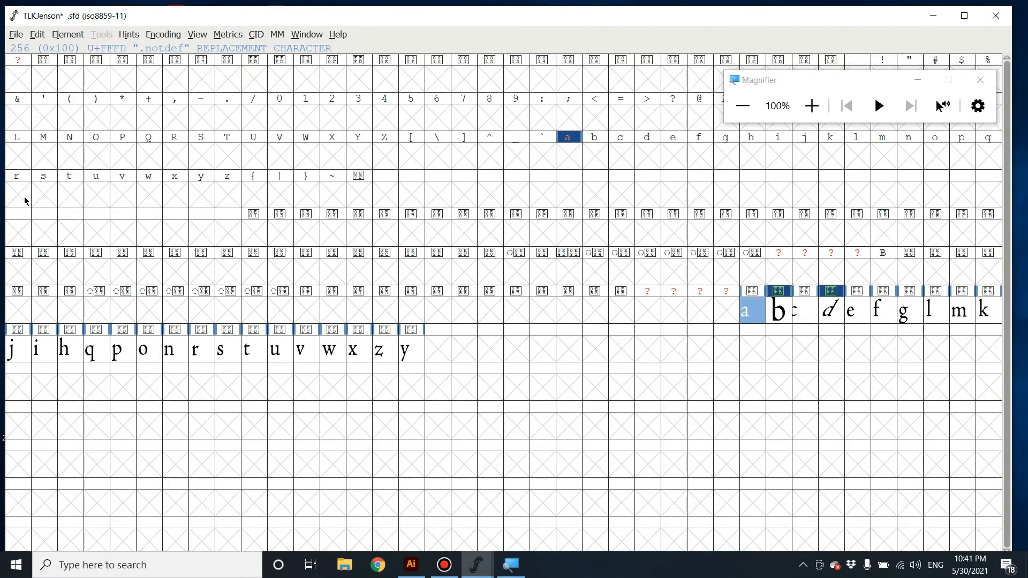
{"action": "left_click_drag", "start_coordinate": [818, 76], "coordinate": [727, 154]}
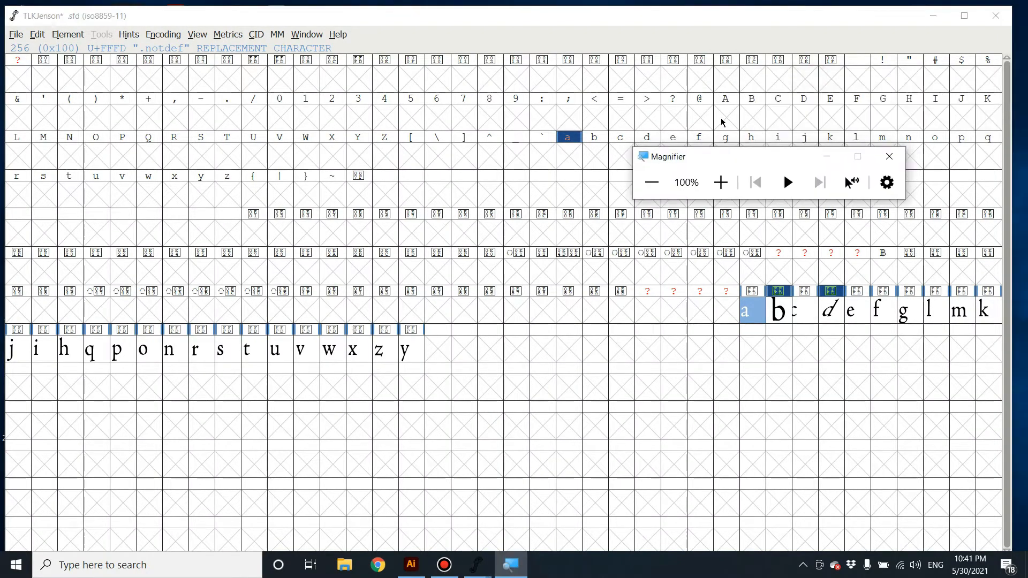
{"action": "double_click", "coordinate": [570, 163]}
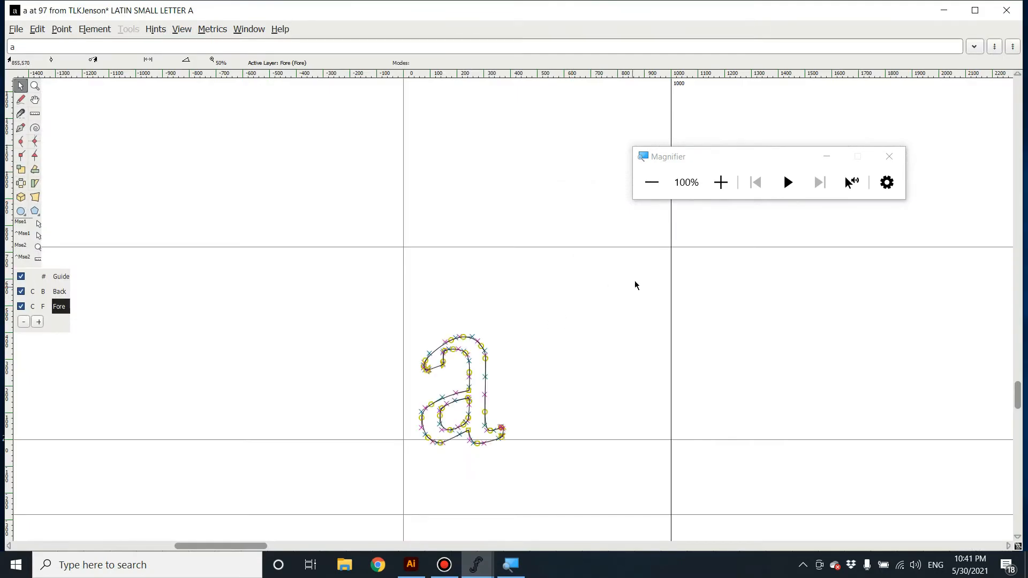
{"action": "left_click", "coordinate": [1007, 9]}
Step: Copy the drawn b outline from its unencoded slot into the lowercase b slot
{"action": "left_click", "coordinate": [779, 319]}
{"action": "double_click", "coordinate": [779, 320]}
{"action": "left_click_drag", "start_coordinate": [394, 207], "coordinate": [583, 541]}
{"action": "scroll", "coordinate": [776, 487], "scroll_direction": "down", "scroll_amount": 3}
{"action": "left_click", "coordinate": [1006, 10]}
{"action": "left_click", "coordinate": [590, 159]}
{"action": "double_click", "coordinate": [590, 159]}
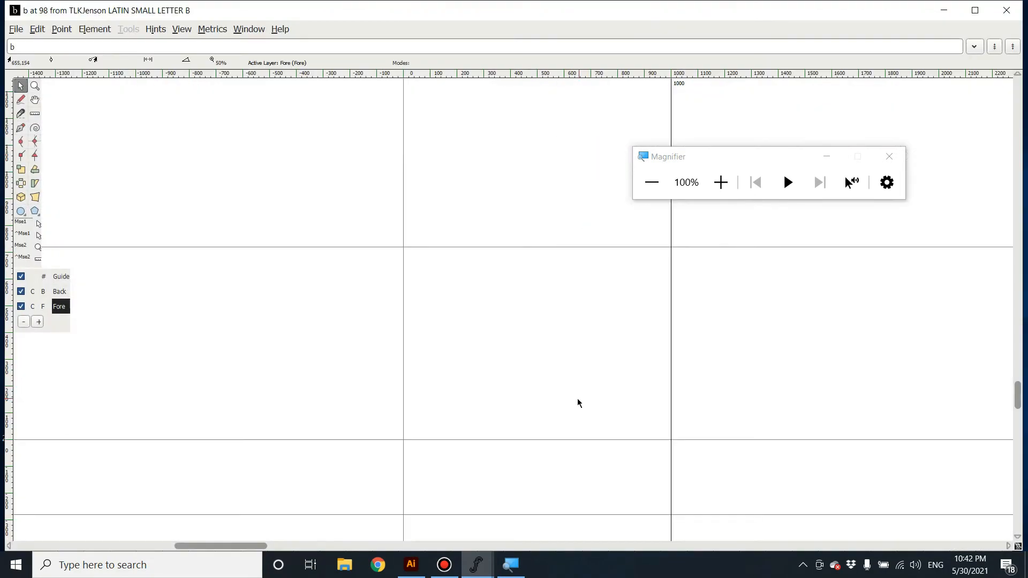
{"action": "key", "text": "ctrl+v"}
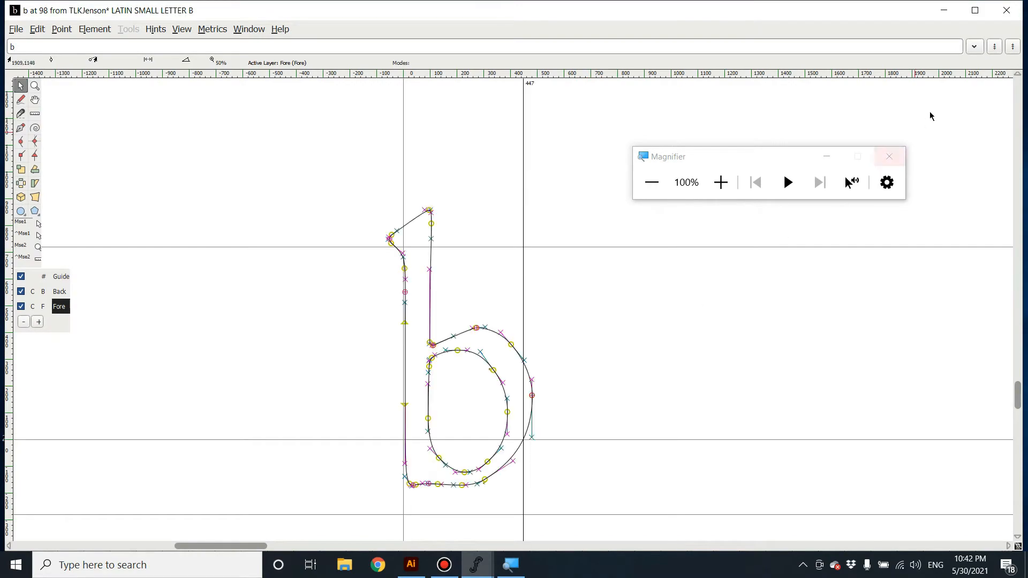
{"action": "left_click", "coordinate": [1006, 10]}
Step: Copy the drawn c outline from its unencoded .notdef slot into the lowercase c slot
{"action": "left_click", "coordinate": [807, 313]}
{"action": "double_click", "coordinate": [807, 313]}
{"action": "left_click_drag", "start_coordinate": [319, 245], "coordinate": [642, 532]}
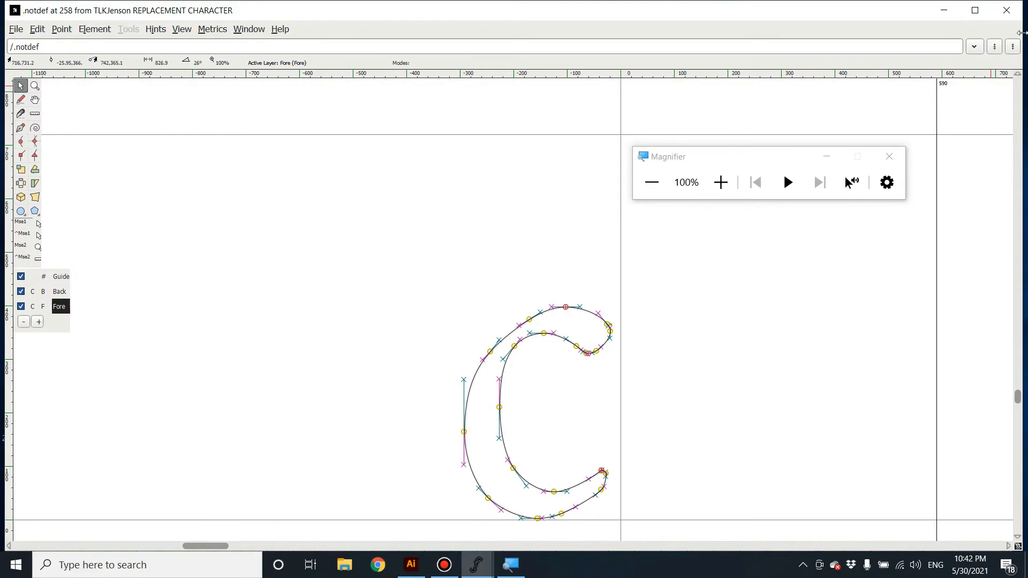
{"action": "left_click", "coordinate": [1007, 10]}
{"action": "double_click", "coordinate": [627, 165]}
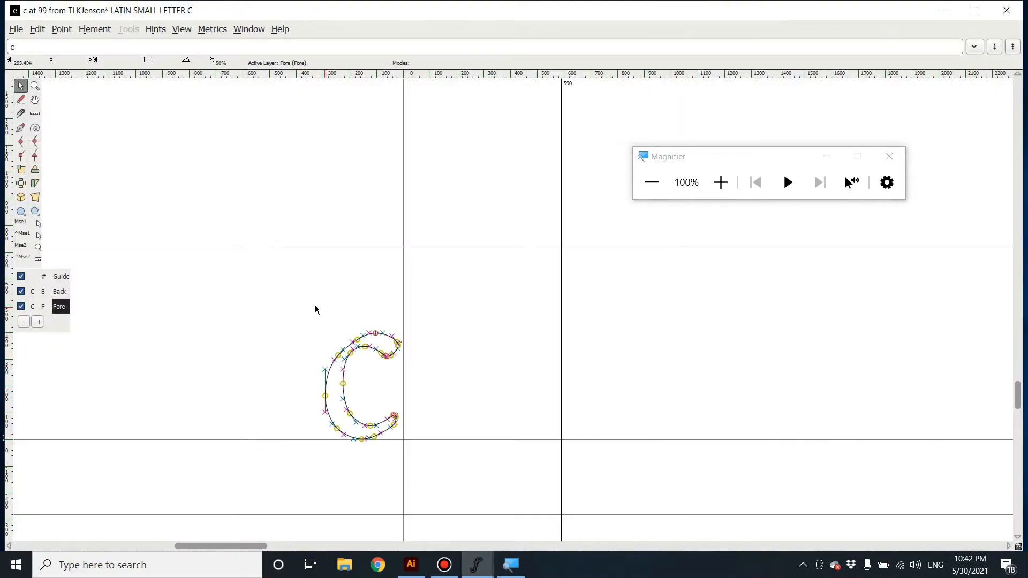
Step: Move the whole c outline horizontally so it sits between the origin and the advance-width line, and close the glyph
{"action": "left_click_drag", "start_coordinate": [257, 285], "coordinate": [448, 496]}
{"action": "left_click_drag", "start_coordinate": [369, 429], "coordinate": [481, 429]}
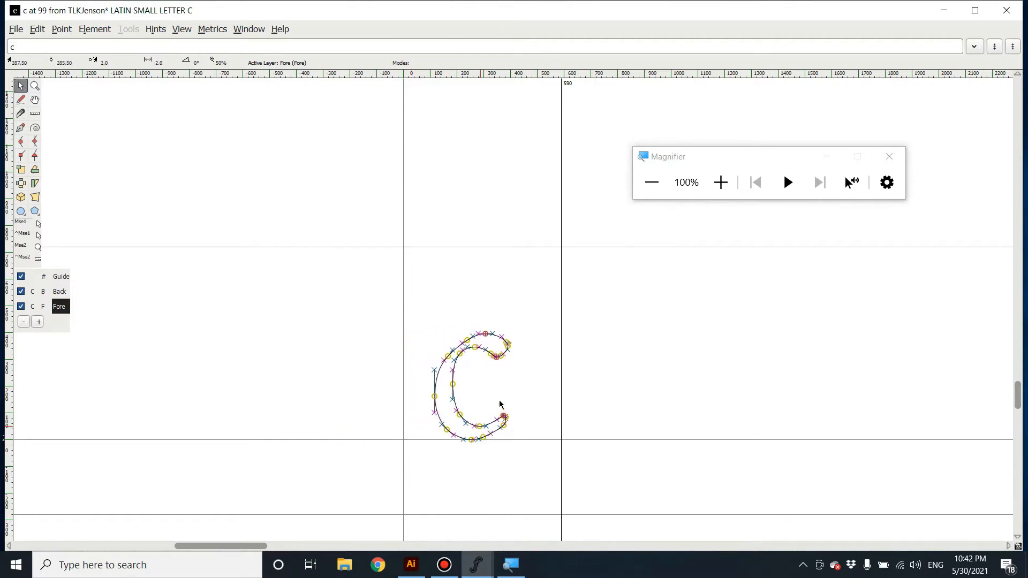
{"action": "left_click", "coordinate": [1006, 10]}
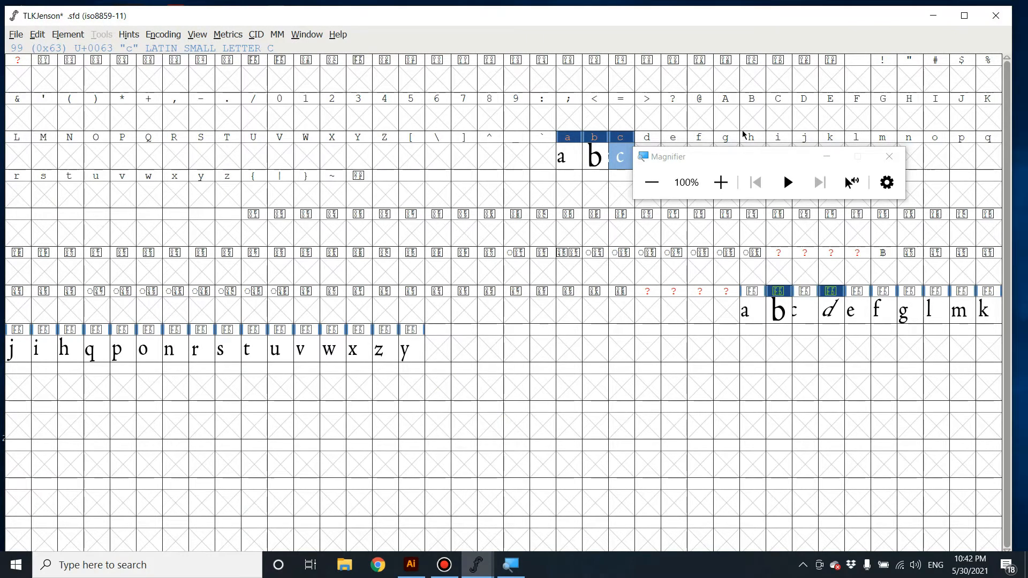
{"action": "left_click_drag", "start_coordinate": [739, 156], "coordinate": [755, 99]}
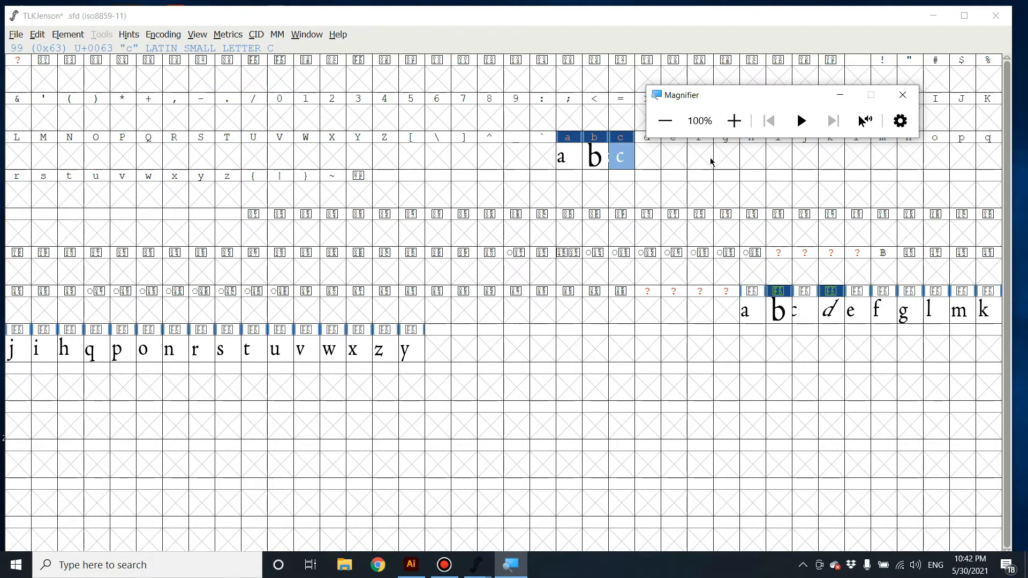
{"action": "left_click_drag", "start_coordinate": [762, 98], "coordinate": [797, 185]}
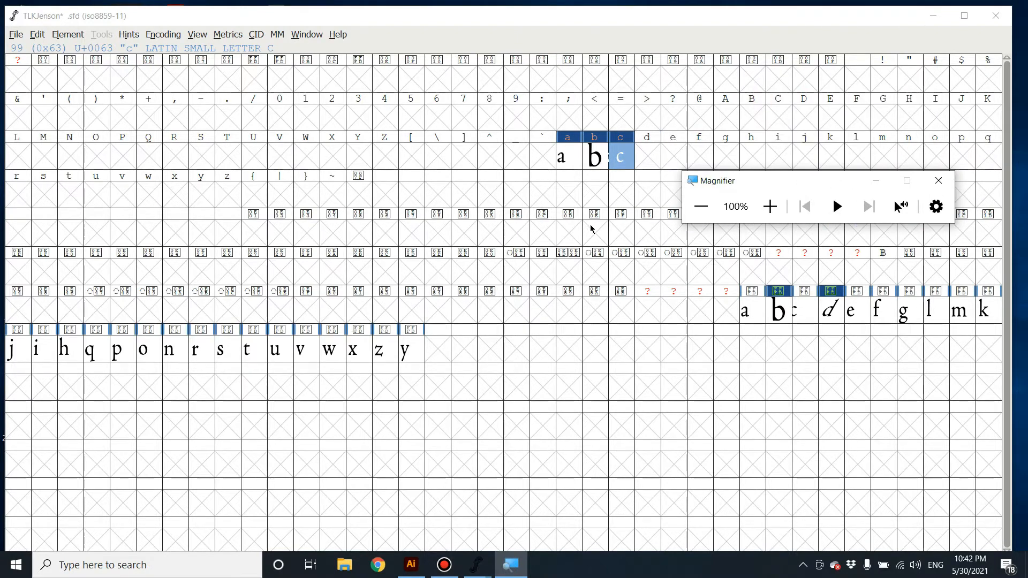
Step: Open the TLKJenson font information and display its GPOS lookups
{"action": "left_click", "coordinate": [60, 37]}
{"action": "key", "text": "super+plus"}
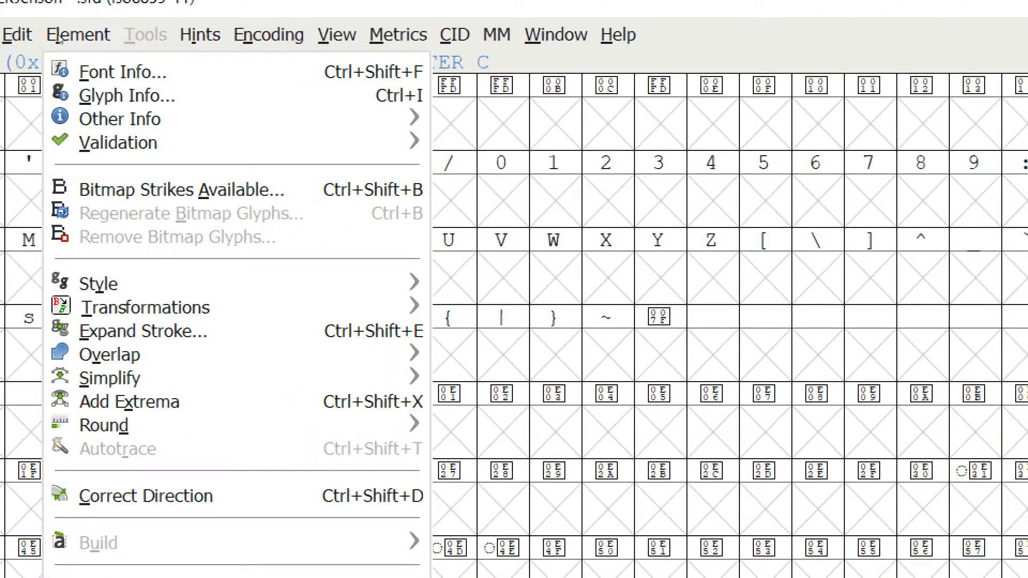
{"action": "left_click", "coordinate": [105, 55]}
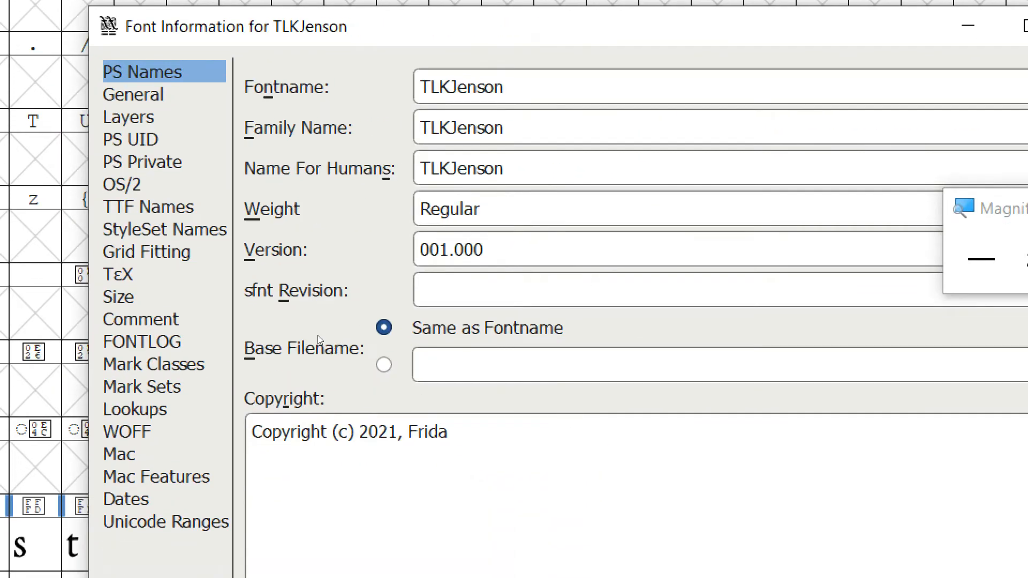
{"action": "left_click", "coordinate": [290, 282]}
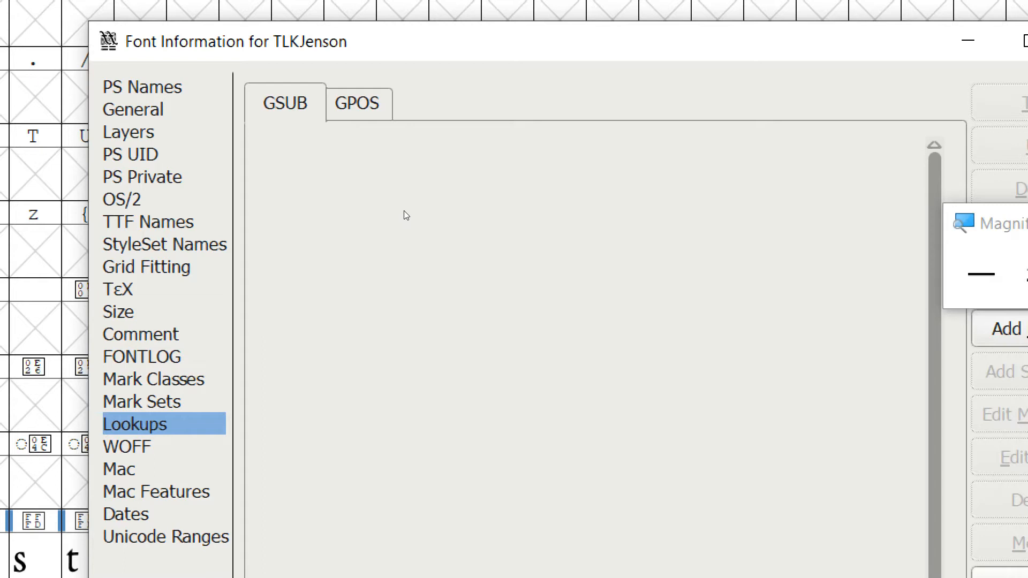
{"action": "left_click", "coordinate": [392, 116]}
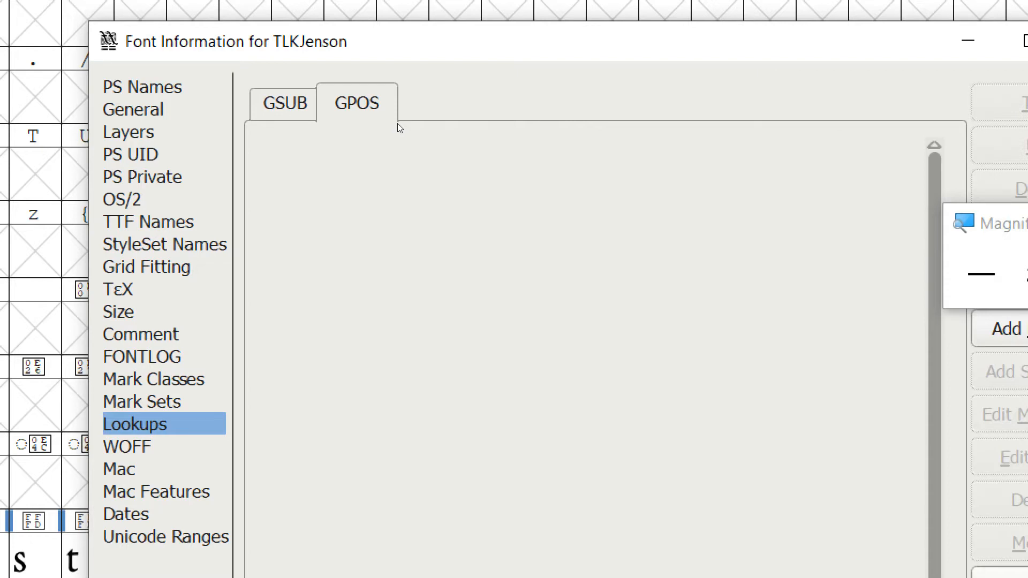
{"action": "left_click_drag", "start_coordinate": [765, 184], "coordinate": [733, 123]}
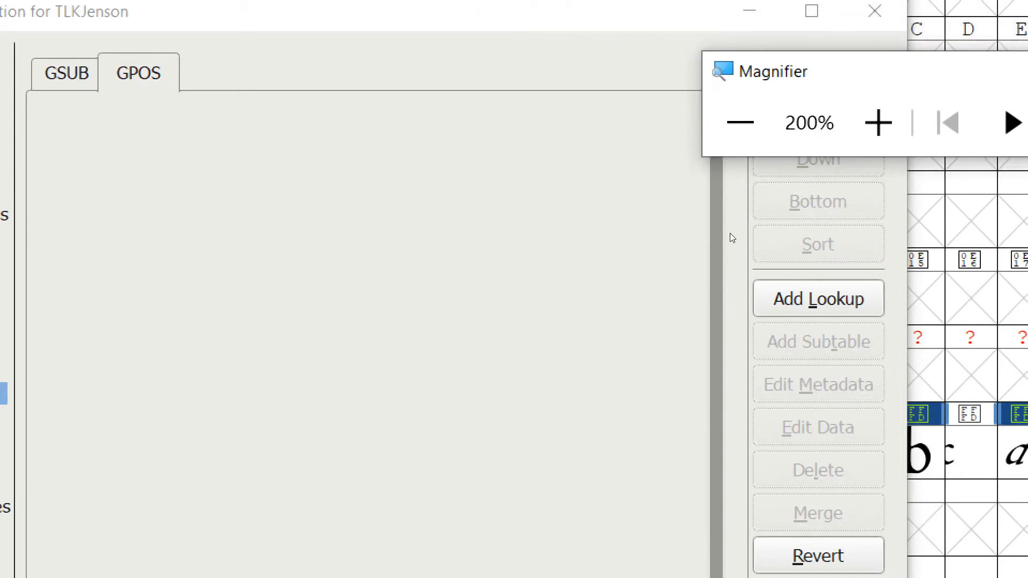
Step: Start a new GPOS lookup and set its type to Pair Position (kerning)
{"action": "key", "text": "alt+l"}
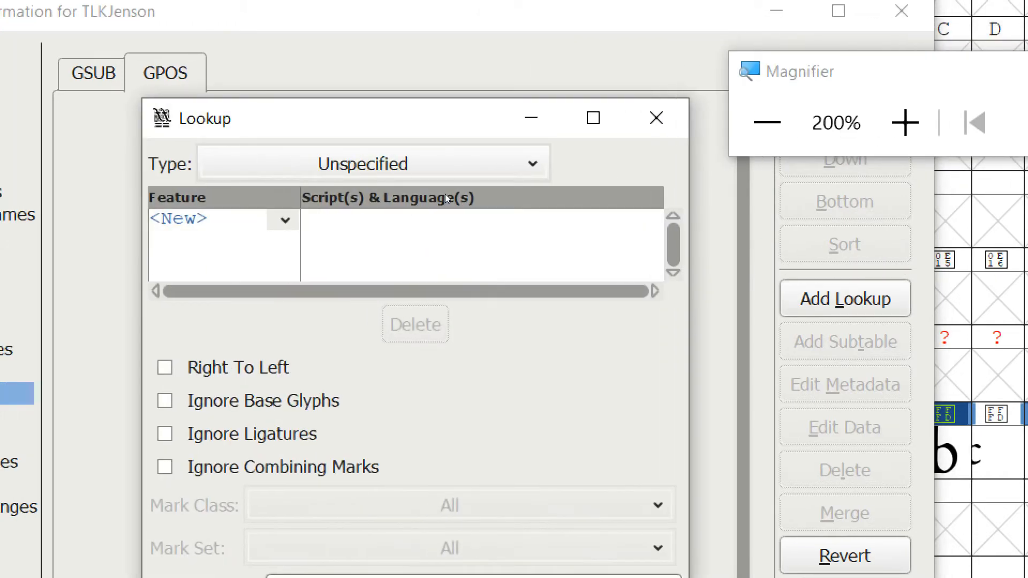
{"action": "left_click", "coordinate": [446, 197]}
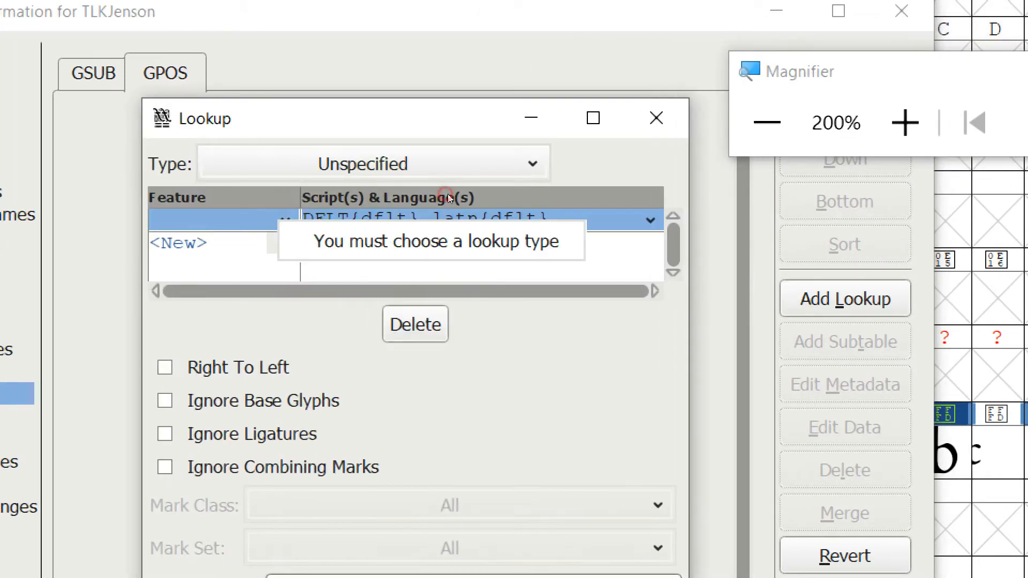
{"action": "left_click", "coordinate": [530, 165]}
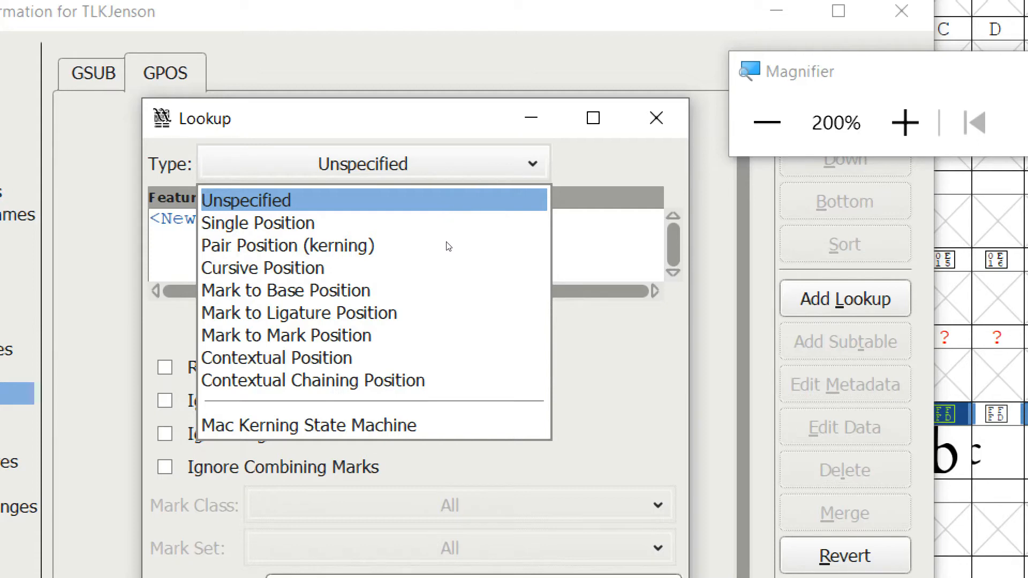
{"action": "key", "text": "Down"}
{"action": "key", "text": "Down"}
{"action": "key", "text": "Return"}
Step: Assign the kern Horizontal Kerning feature with the DFLT and latn default scripts to the lookup, and accept it under its suggested name
{"action": "left_click", "coordinate": [453, 196]}
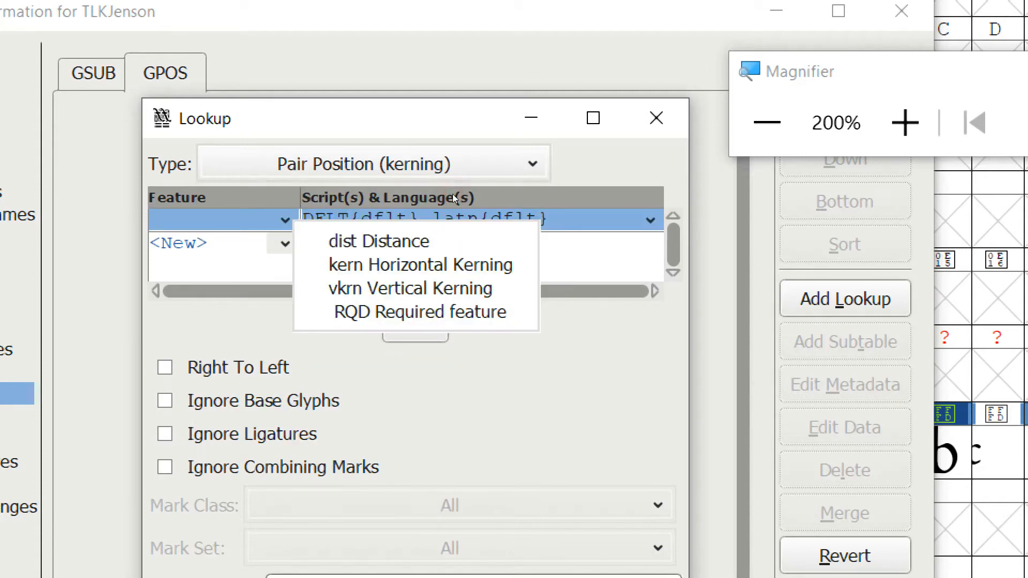
{"action": "left_click", "coordinate": [496, 219]}
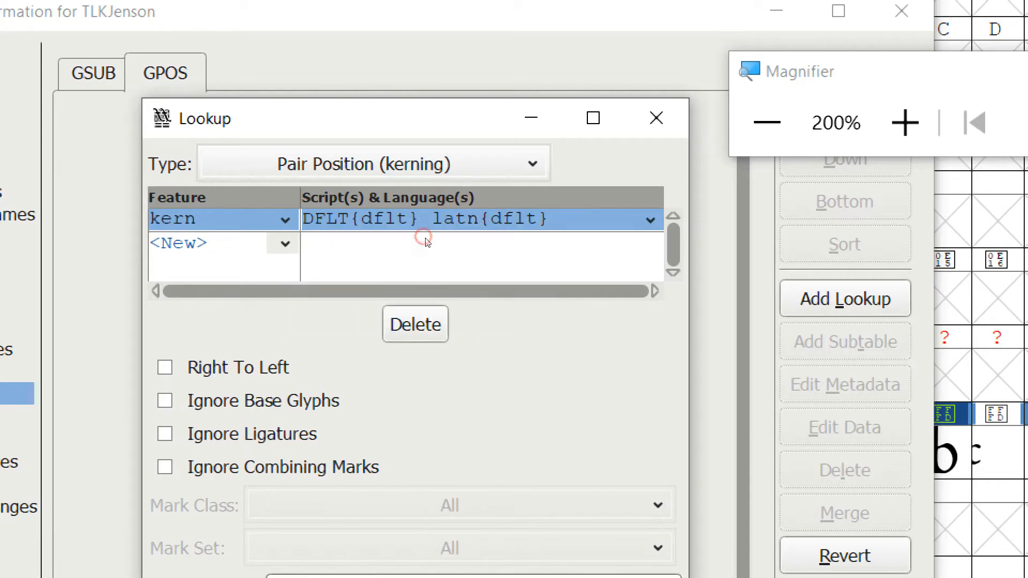
{"action": "left_click", "coordinate": [506, 317]}
{"action": "left_click", "coordinate": [506, 316]}
{"action": "left_click_drag", "start_coordinate": [525, 143], "coordinate": [520, 88]}
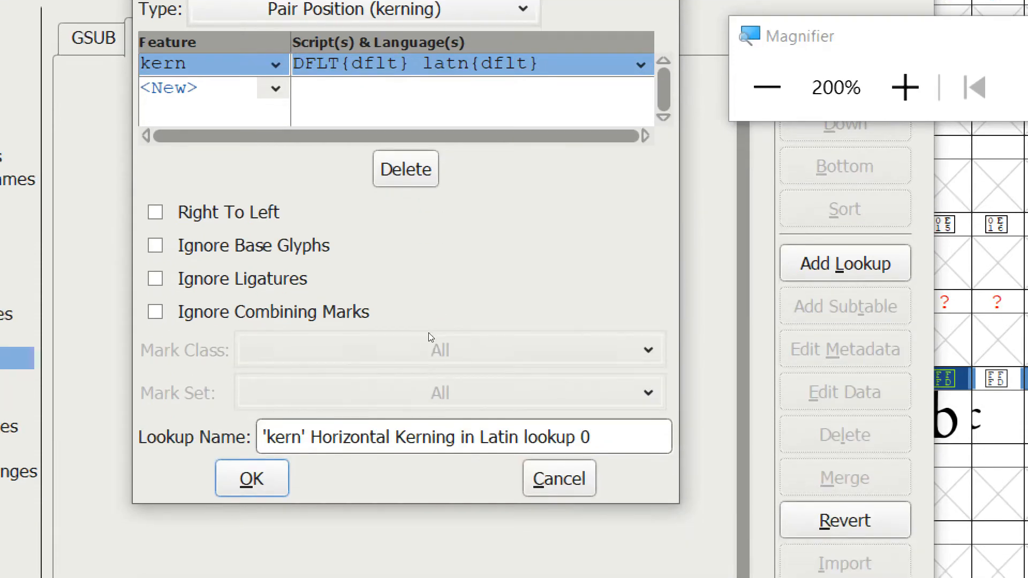
{"action": "key", "text": "Return"}
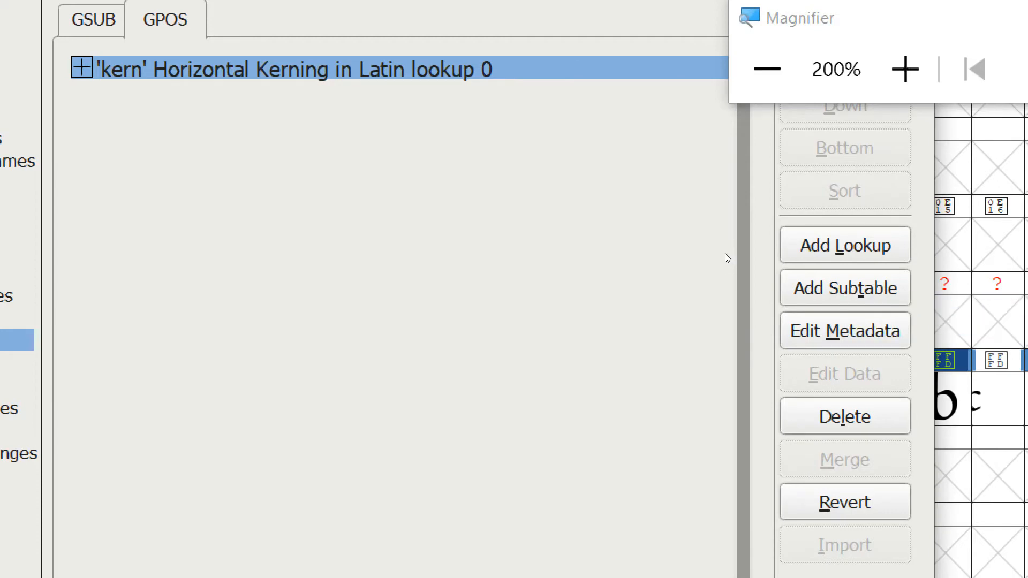
Step: Add a subtable with the suggested name to the kern lookup and choose a, b and c as first glyphs of the kern pairs
{"action": "key", "text": "alt+t"}
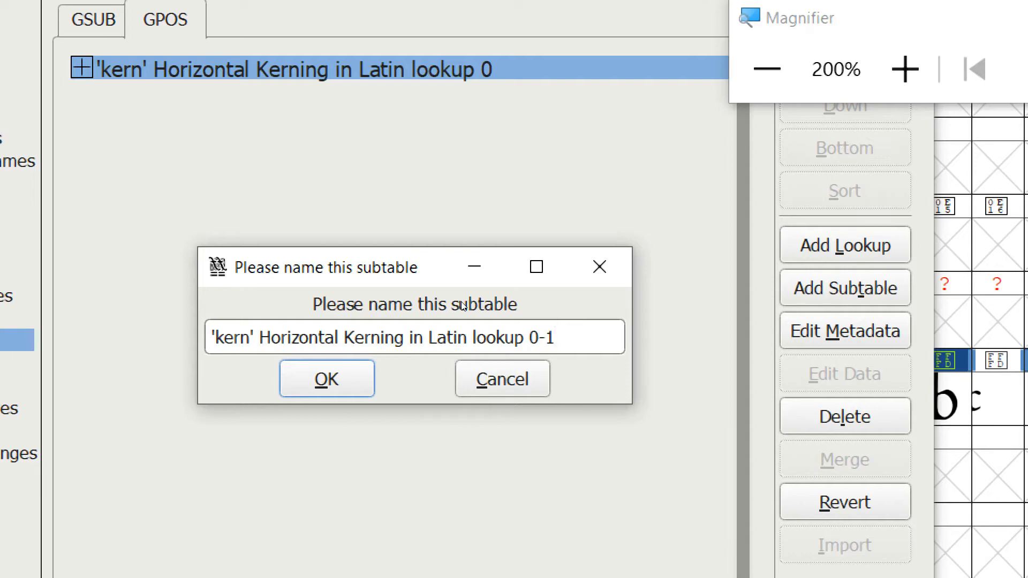
{"action": "key", "text": "Return"}
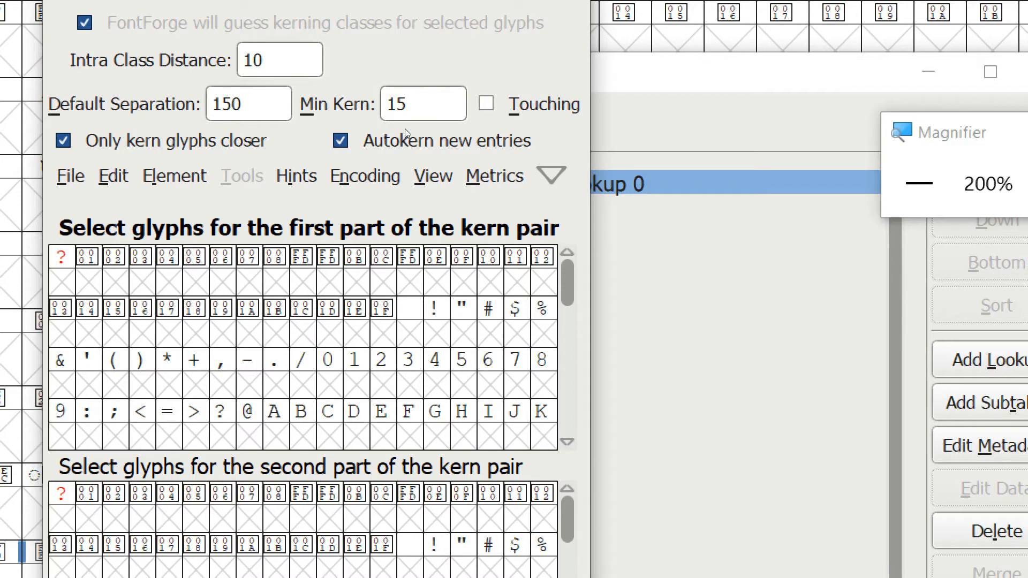
{"action": "double_click", "coordinate": [423, 104]}
{"action": "scroll", "coordinate": [423, 268], "scroll_direction": "down", "scroll_amount": 5}
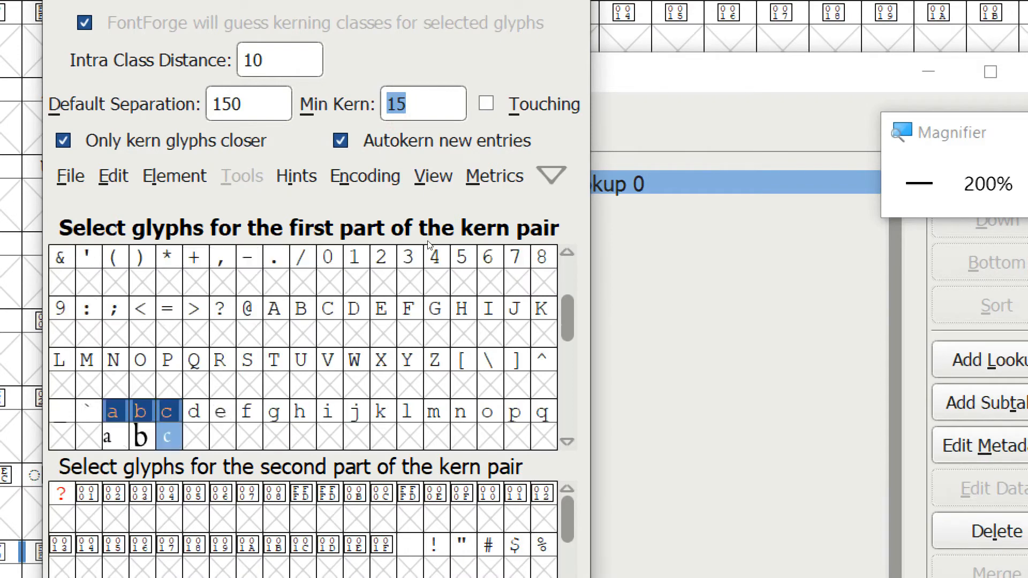
{"action": "scroll", "coordinate": [407, 292], "scroll_direction": "up", "scroll_amount": 1}
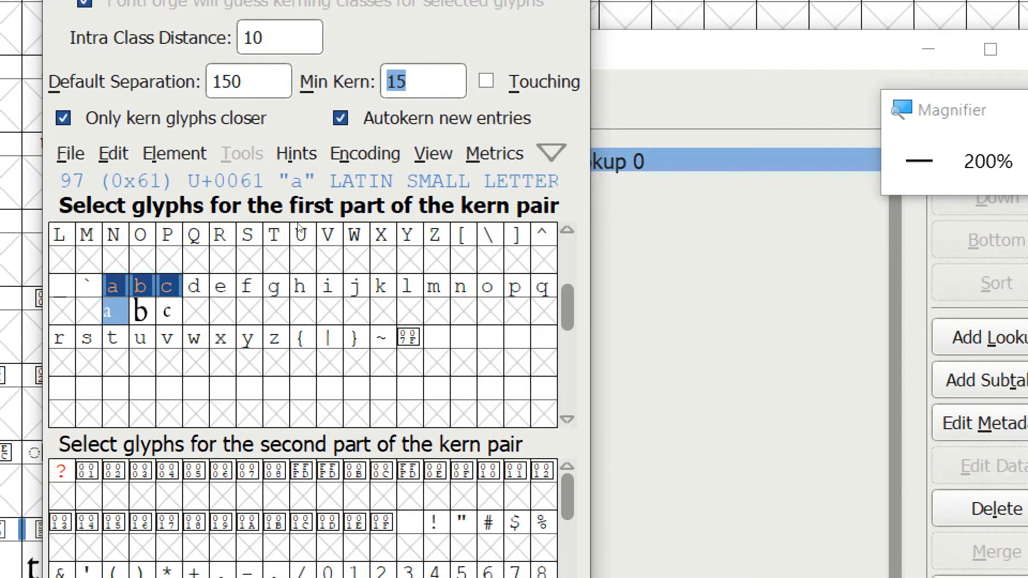
{"action": "scroll", "coordinate": [317, 256], "scroll_direction": "down", "scroll_amount": 1}
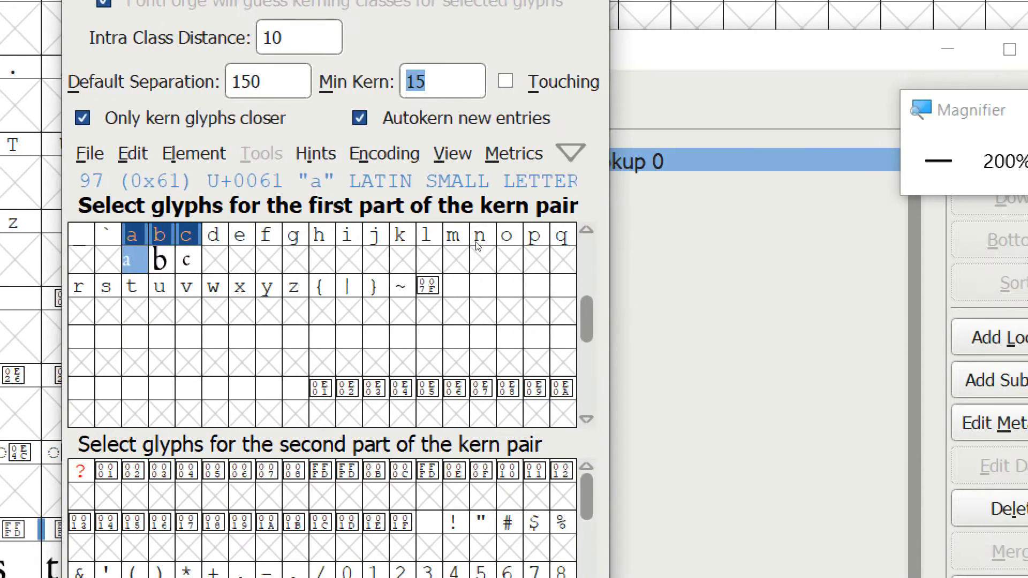
{"action": "left_click", "coordinate": [161, 260], "text": "shift"}
{"action": "left_click", "coordinate": [187, 260], "text": "shift"}
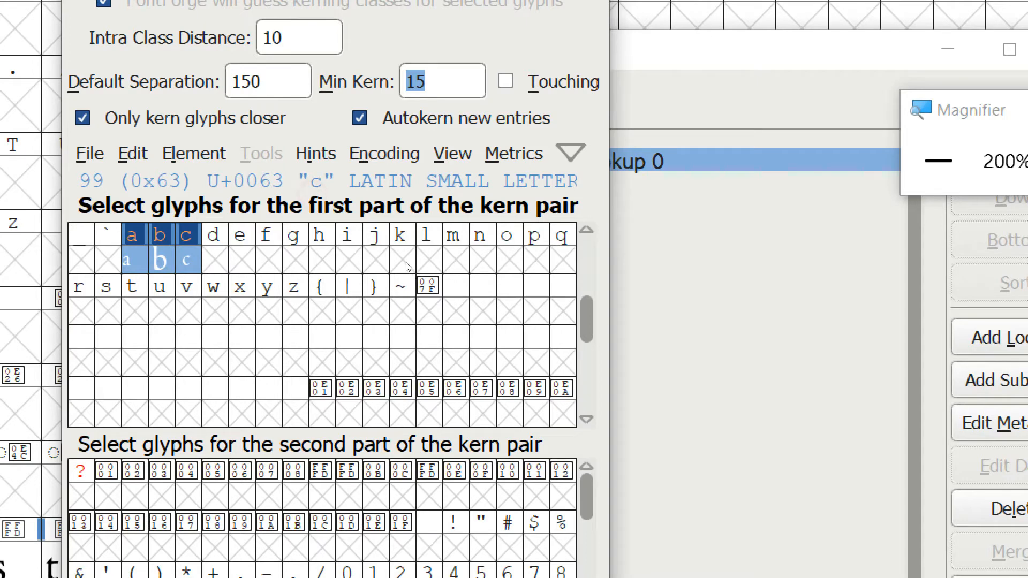
{"action": "scroll", "coordinate": [407, 266], "scroll_direction": "down", "scroll_amount": 5}
{"action": "scroll", "coordinate": [407, 267], "scroll_direction": "up", "scroll_amount": 6}
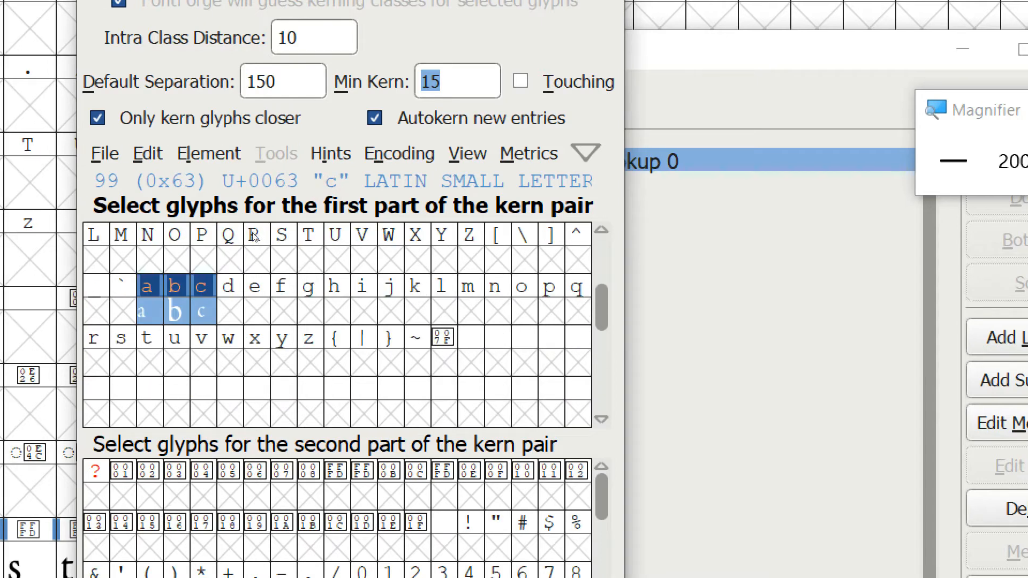
Step: Choose a, b and c as the second glyphs of the kern pairs and generate the pairs
{"action": "scroll", "coordinate": [380, 322], "scroll_direction": "down", "scroll_amount": 2}
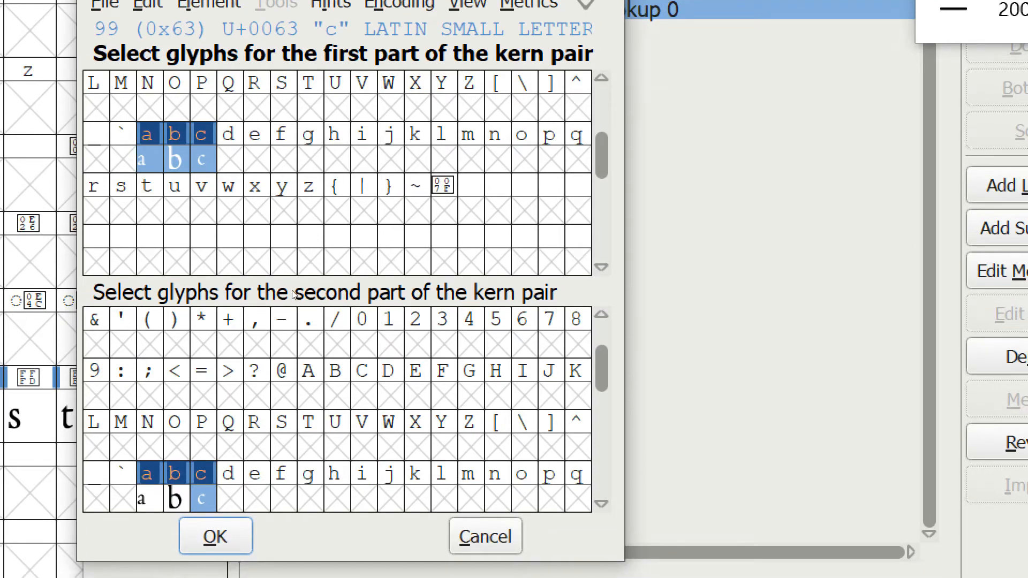
{"action": "left_click", "coordinate": [285, 389]}
{"action": "left_click", "coordinate": [299, 390], "text": "shift"}
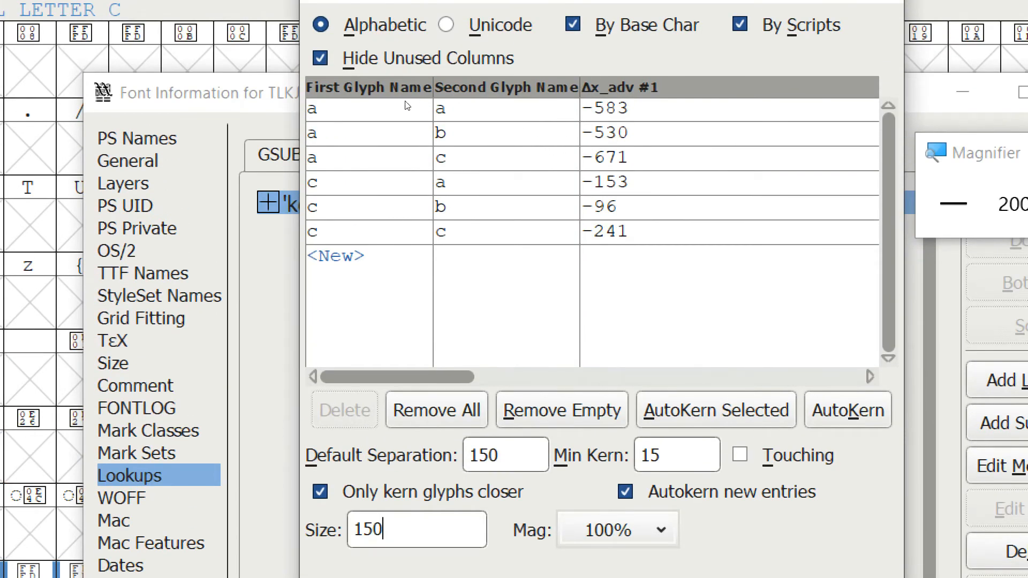
Step: Go through the automatically kerned pairs of a, b and c and examine each pair's spacing value
{"action": "left_click", "coordinate": [465, 101]}
{"action": "left_click", "coordinate": [465, 102]}
{"action": "key", "text": "Down"}
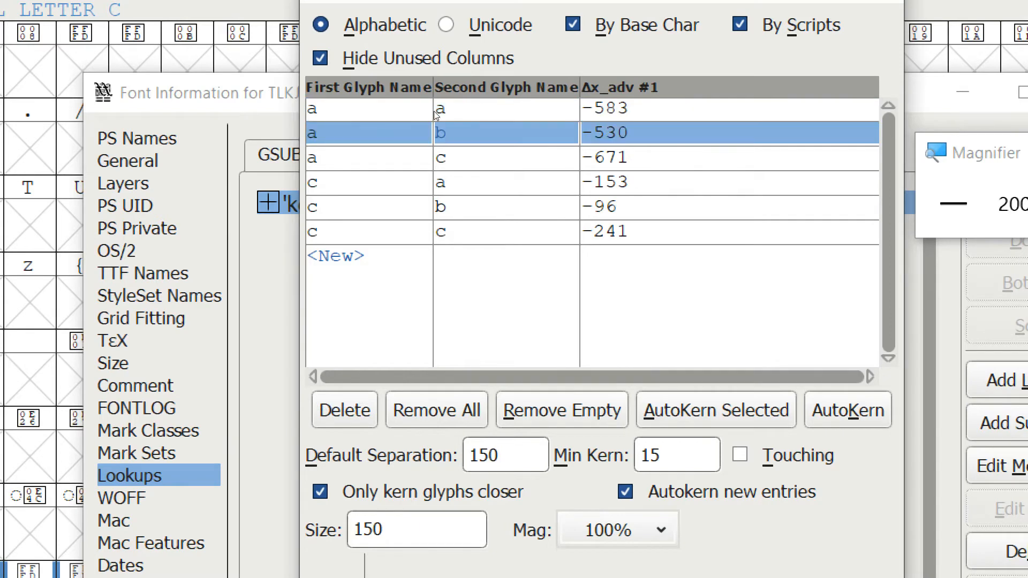
{"action": "key", "text": "Down"}
{"action": "key", "text": "Down"}
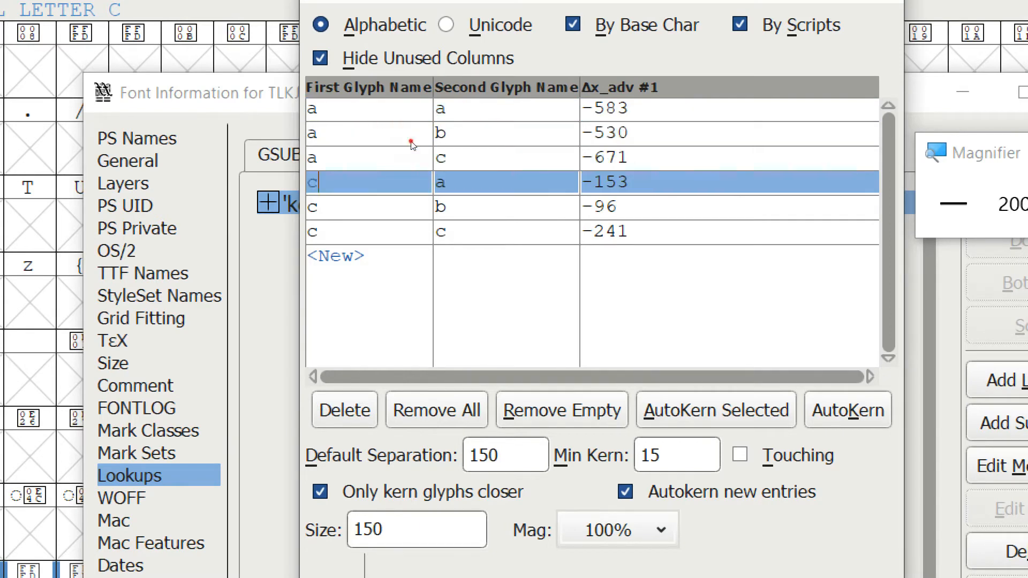
{"action": "key", "text": "Down"}
{"action": "key", "text": "Down"}
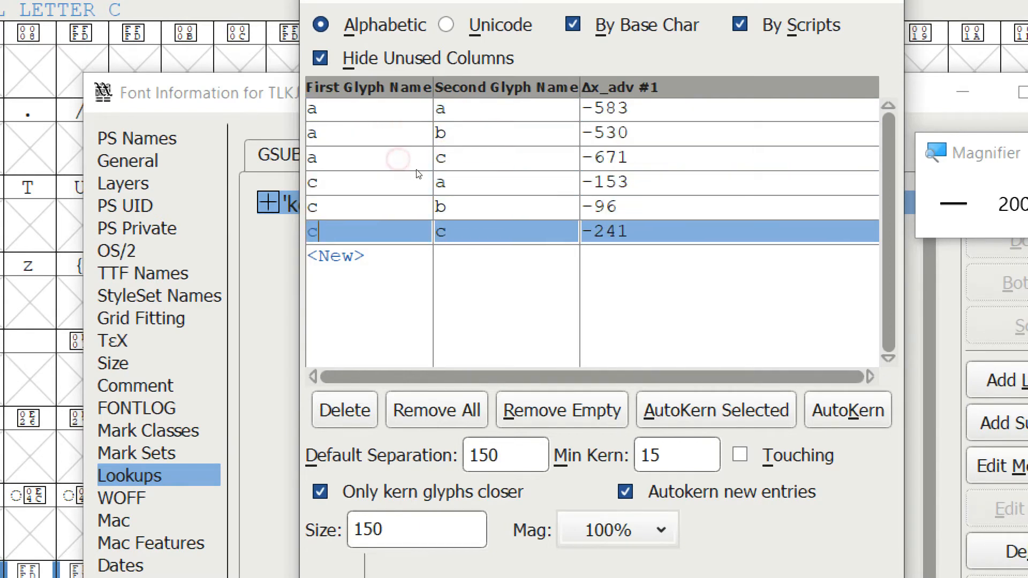
{"action": "left_click", "coordinate": [525, 102]}
{"action": "key", "text": "Left"}
{"action": "key", "text": "shift+Left"}
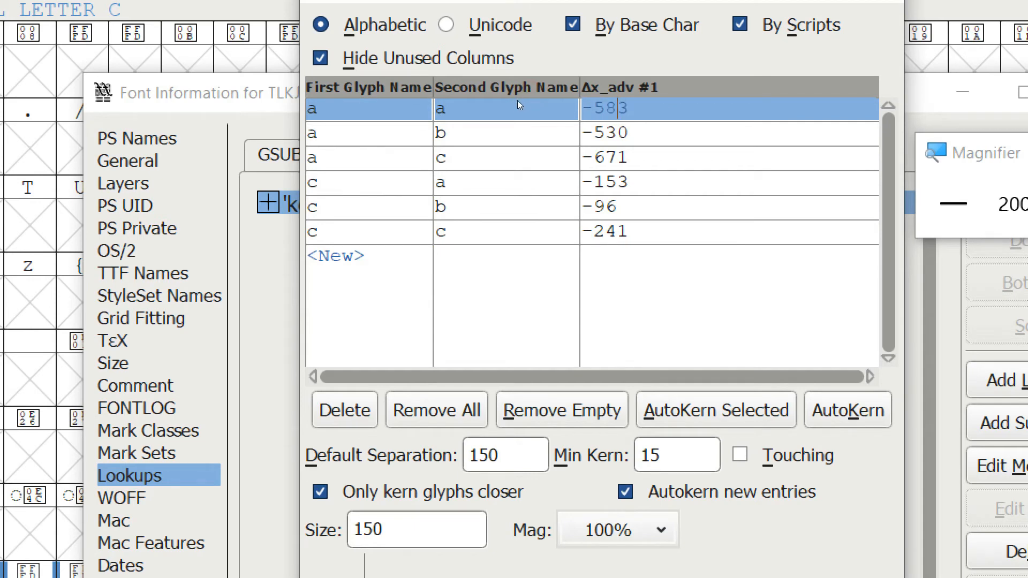
{"action": "key", "text": "Down"}
{"action": "key", "text": "Down"}
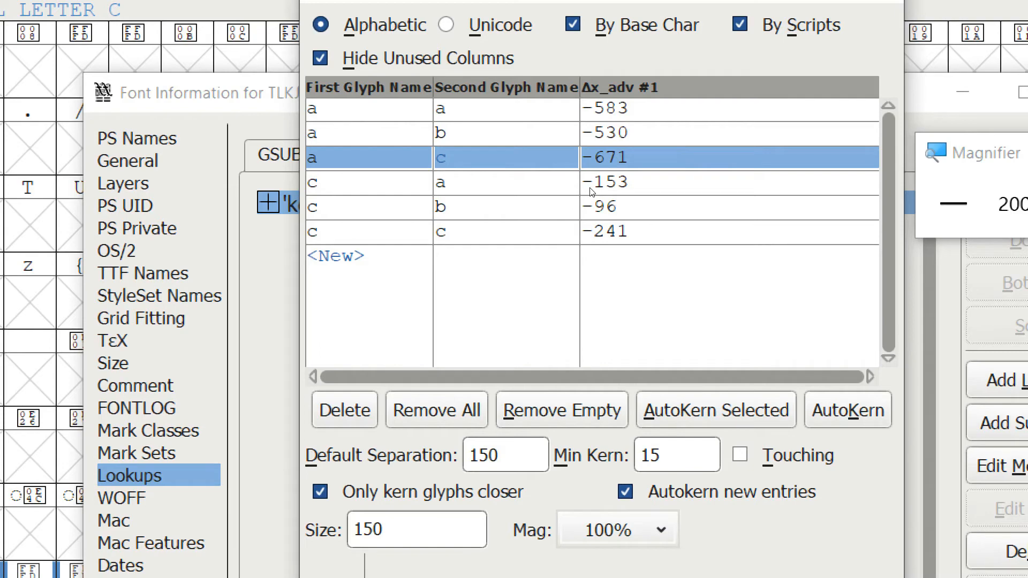
Step: Tighten the a–c pair in the preview by moving the c closer to the a, to a kerning of -711
{"action": "key", "text": "super+minus"}
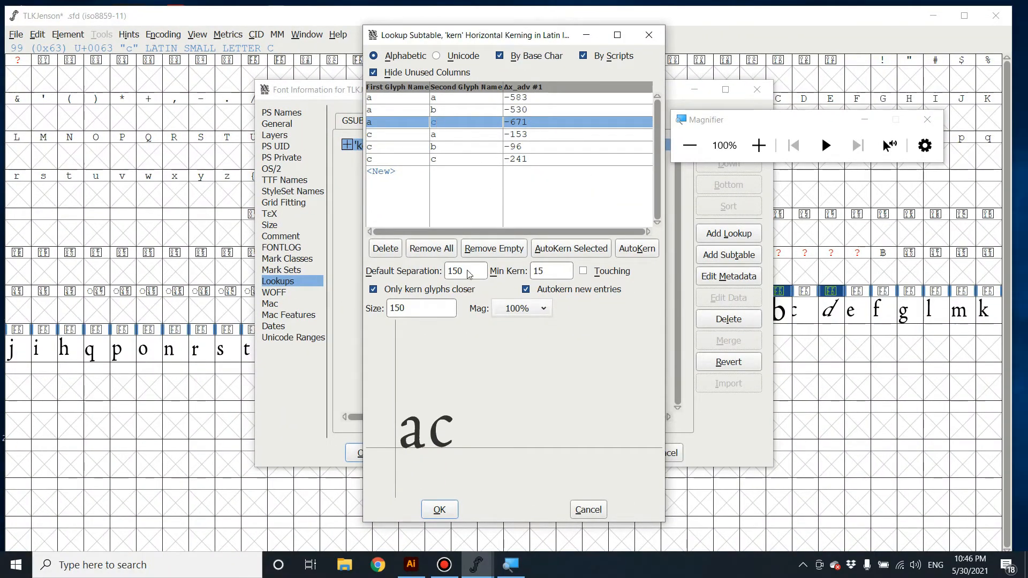
{"action": "mouse_move", "coordinate": [450, 420]}
{"action": "left_mouse_down"}
{"action": "mouse_move", "coordinate": [436, 433]}
{"action": "mouse_move", "coordinate": [463, 432]}
{"action": "mouse_move", "coordinate": [434, 433]}
{"action": "left_mouse_up"}
{"action": "left_click", "coordinate": [524, 124]}
{"action": "left_click", "coordinate": [524, 125]}
{"action": "mouse_move", "coordinate": [434, 436]}
{"action": "left_mouse_down"}
{"action": "mouse_move", "coordinate": [461, 434]}
{"action": "mouse_move", "coordinate": [434, 443]}
{"action": "left_mouse_up"}
Step: Tighten the c–a pair in the preview by moving the a closer to the c, to a kerning of -206
{"action": "left_click", "coordinate": [384, 137]}
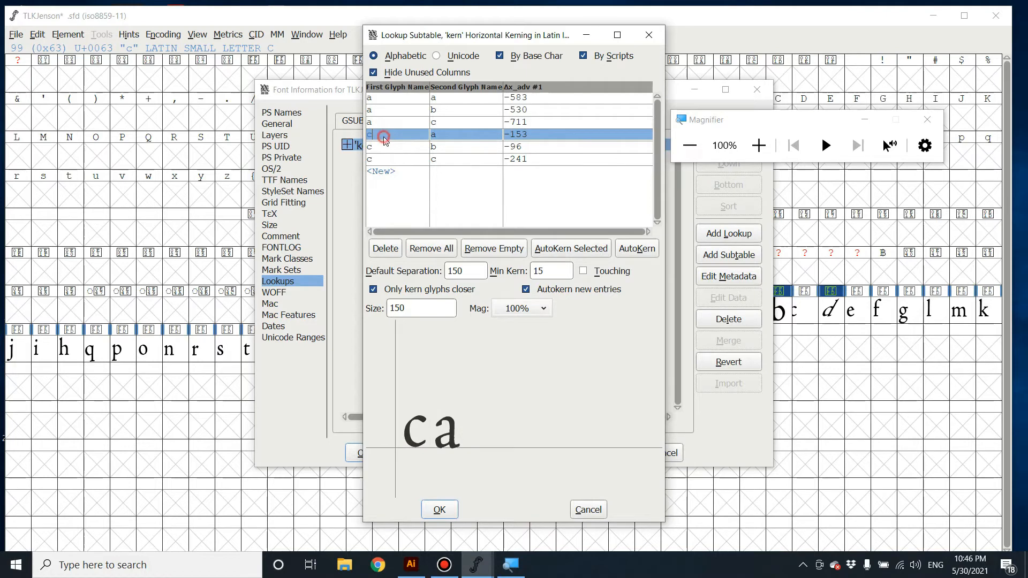
{"action": "left_click", "coordinate": [378, 121]}
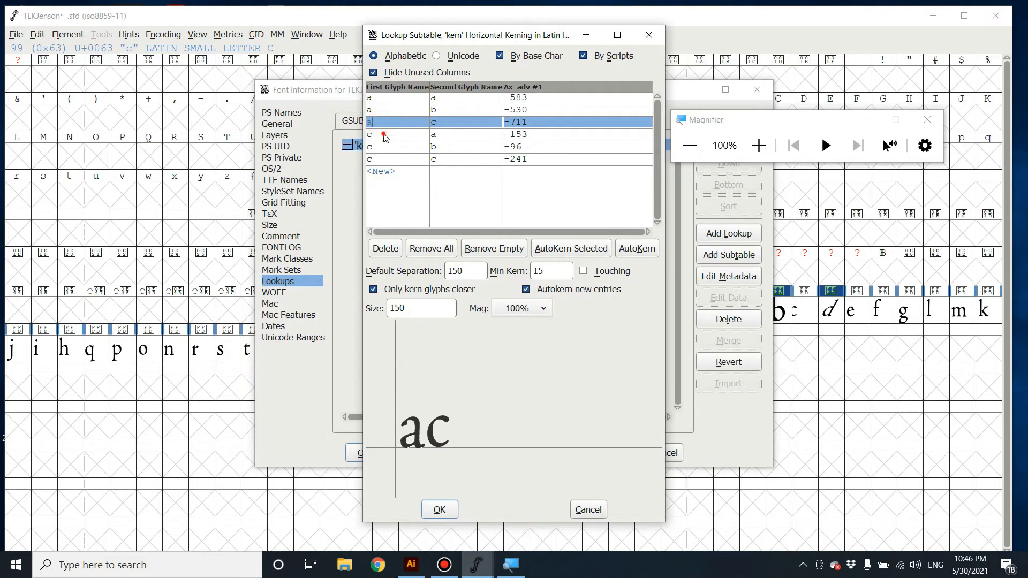
{"action": "left_click", "coordinate": [383, 133]}
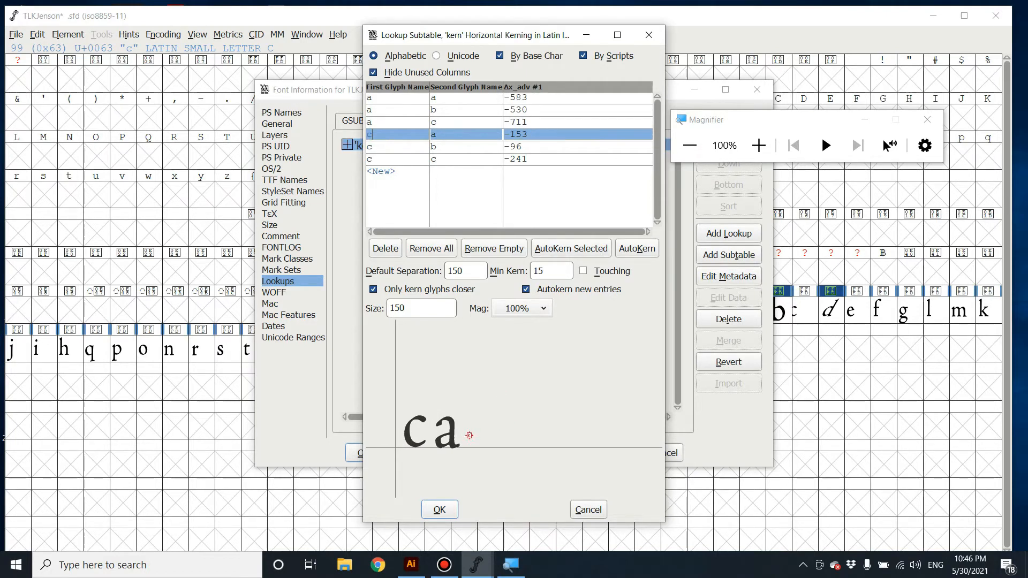
{"action": "left_click_drag", "start_coordinate": [455, 439], "coordinate": [452, 439]}
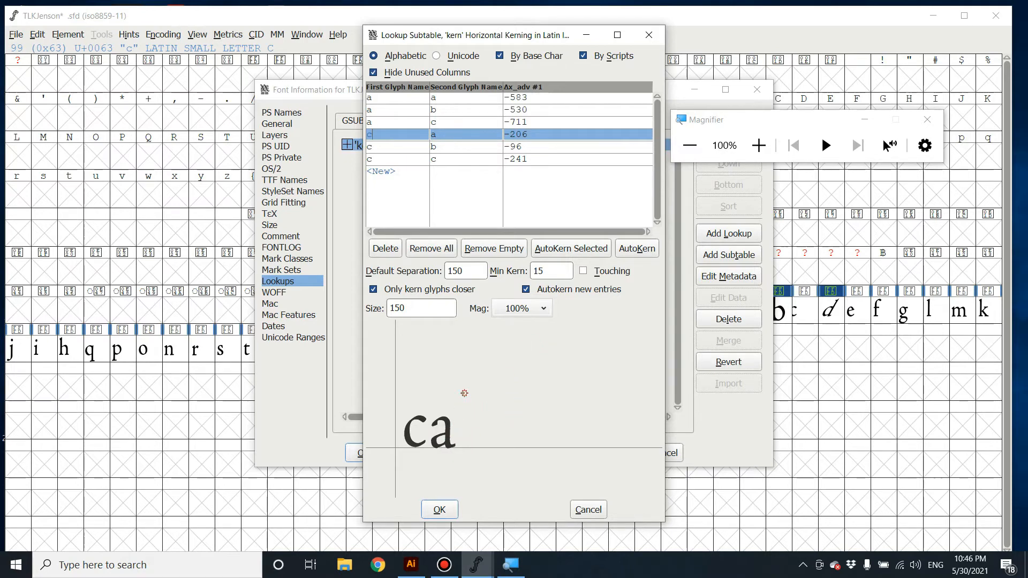
{"action": "left_click_drag", "start_coordinate": [454, 442], "coordinate": [449, 436]}
Step: Check the spacing of the c–b and c–c pairs and accept the subtable's kerning values
{"action": "left_click", "coordinate": [400, 148]}
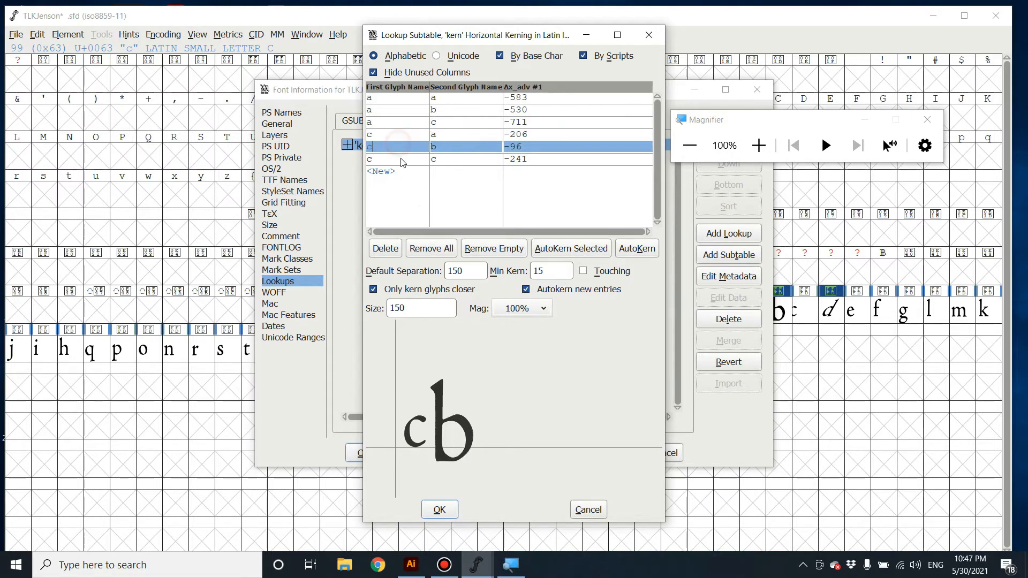
{"action": "left_click", "coordinate": [403, 161]}
{"action": "left_click", "coordinate": [402, 148]}
{"action": "left_click", "coordinate": [402, 147]}
{"action": "left_click", "coordinate": [444, 509]}
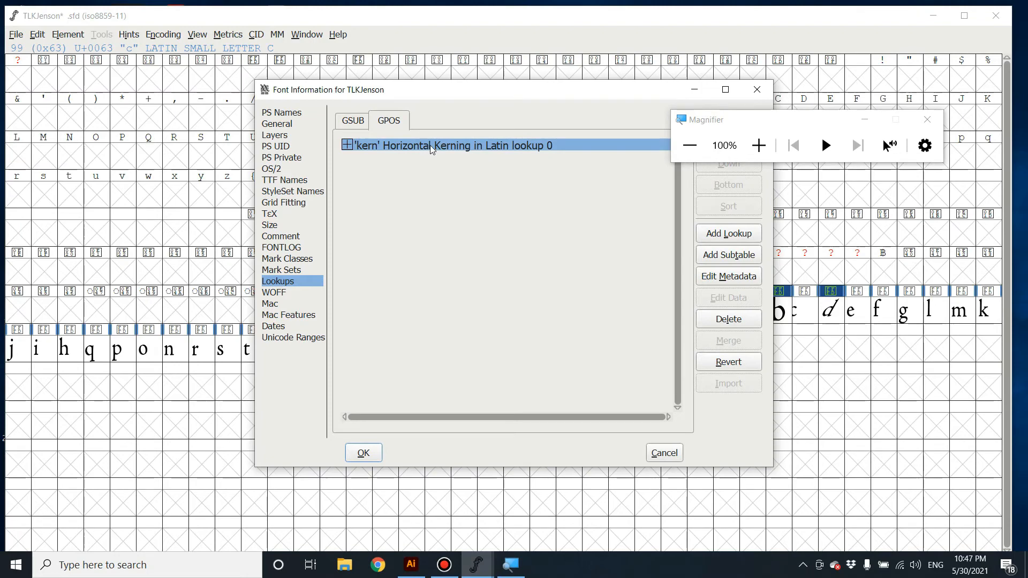
Step: Expand the kern lookup and reopen the kerning pairs of its subtable
{"action": "left_click", "coordinate": [347, 145]}
{"action": "left_click", "coordinate": [347, 145]}
{"action": "left_click", "coordinate": [347, 145]}
{"action": "left_click", "coordinate": [410, 161]}
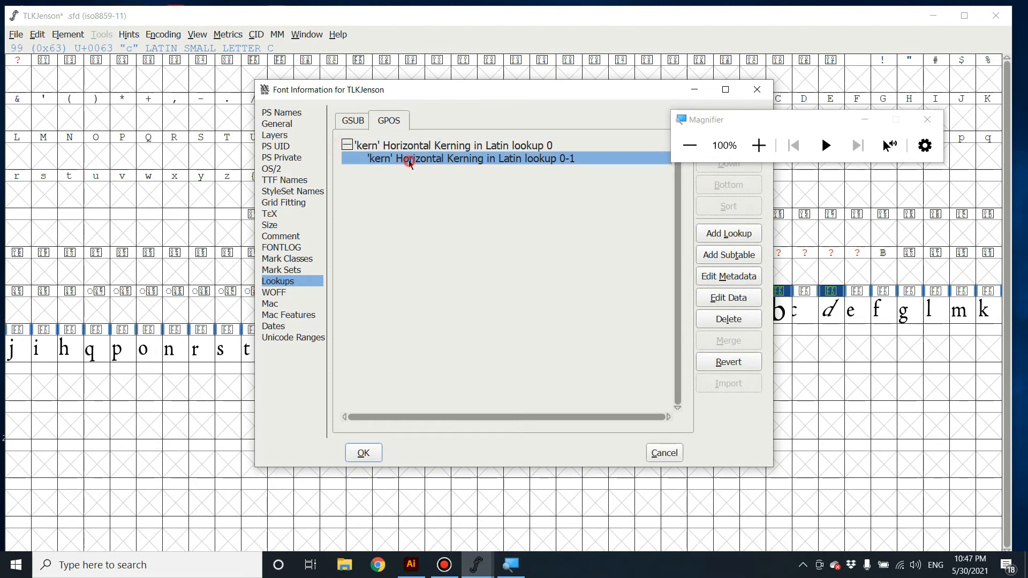
{"action": "double_click", "coordinate": [410, 160]}
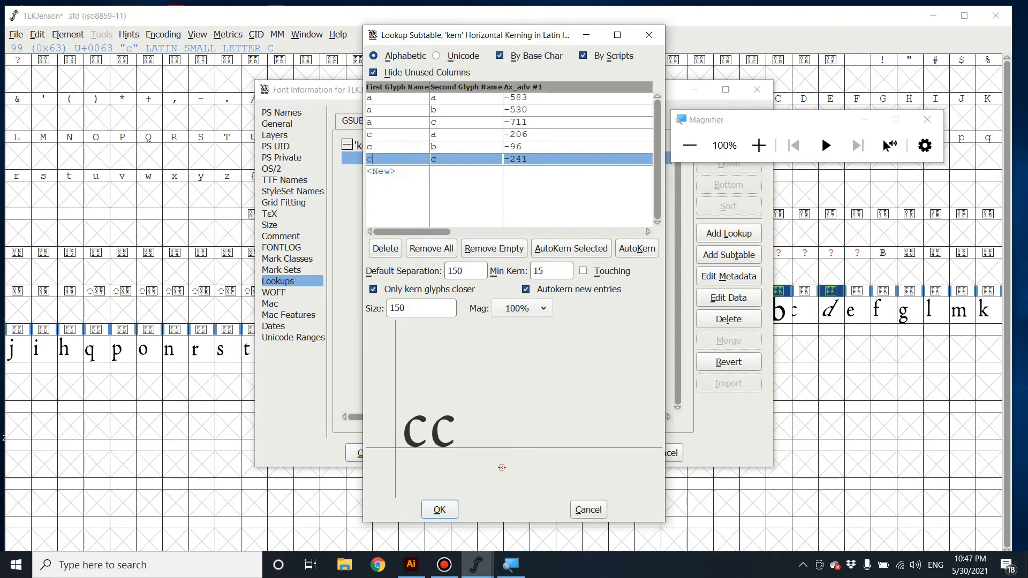
Step: Accept the kerning subtable and font information, and open the b glyph with its whole outline selected
{"action": "left_click", "coordinate": [440, 510]}
{"action": "left_click", "coordinate": [363, 454]}
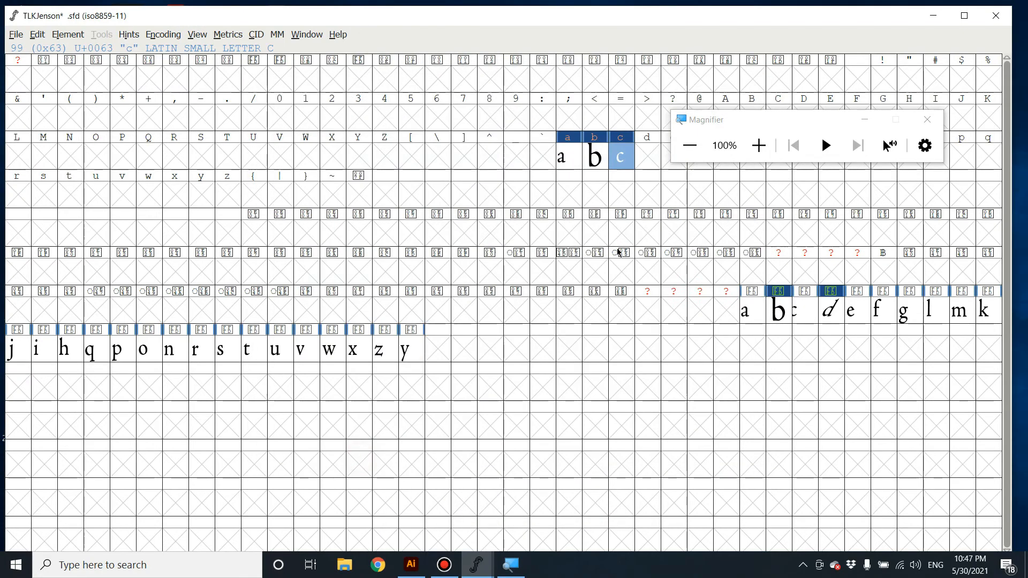
{"action": "double_click", "coordinate": [592, 160]}
{"action": "left_click_drag", "start_coordinate": [395, 178], "coordinate": [418, 211]}
{"action": "left_click_drag", "start_coordinate": [602, 445], "coordinate": [665, 452]}
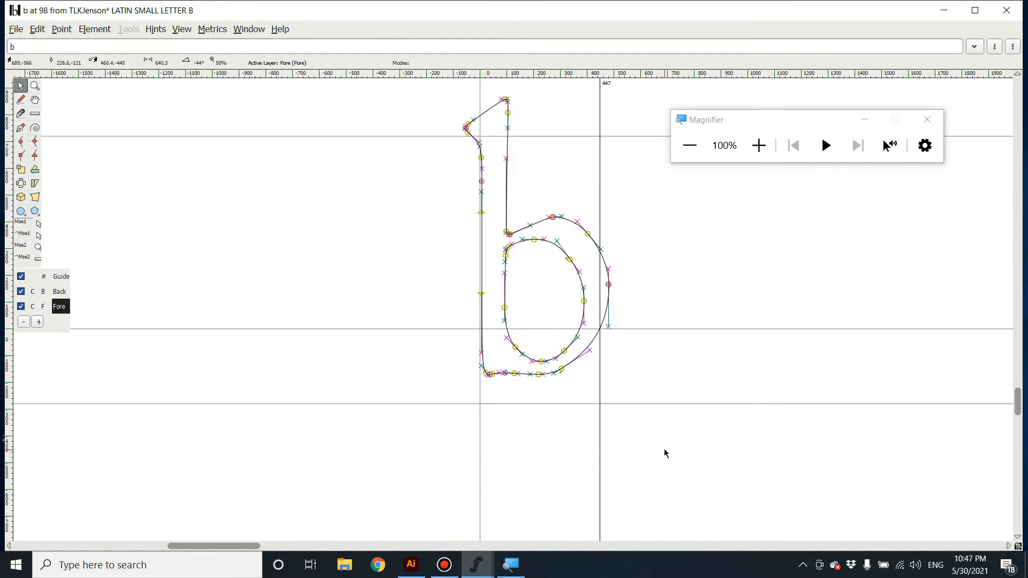
Step: Scale the selected b outline down in two passes, the first to 75%
{"action": "left_click", "coordinate": [21, 170]}
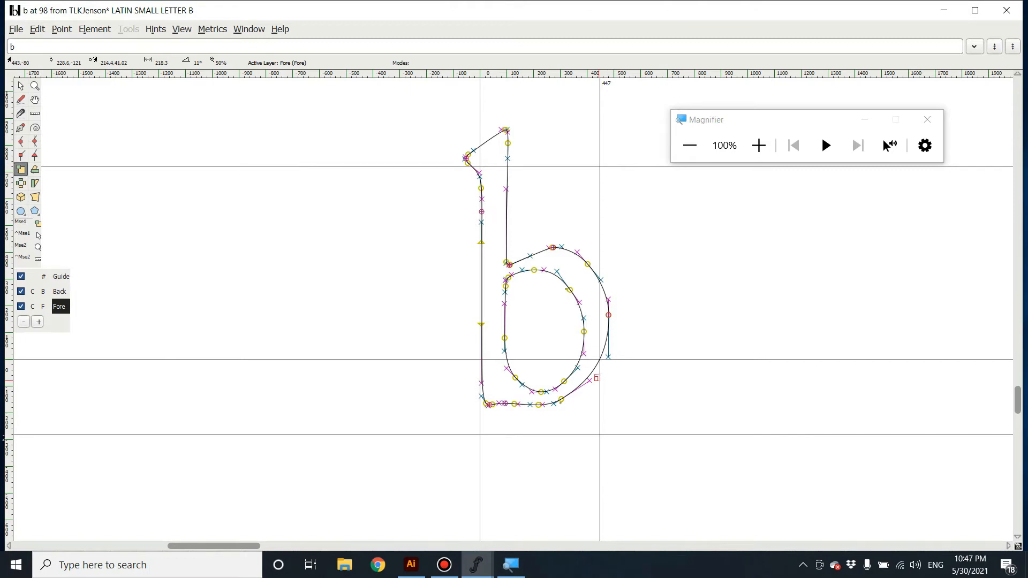
{"action": "left_click_drag", "start_coordinate": [590, 377], "coordinate": [577, 394]}
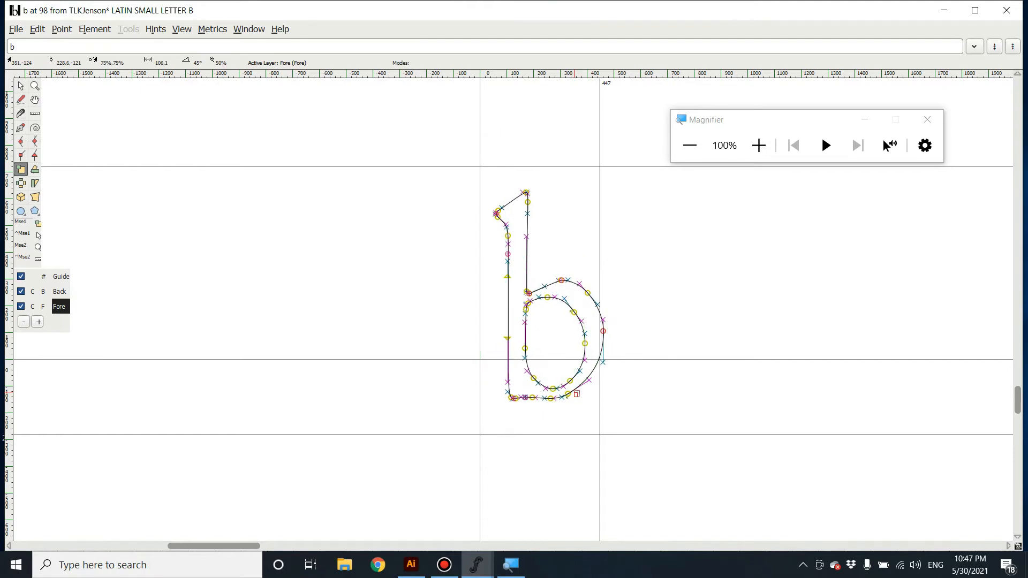
{"action": "left_click_drag", "start_coordinate": [588, 296], "coordinate": [587, 297]}
{"action": "key", "text": "Escape"}
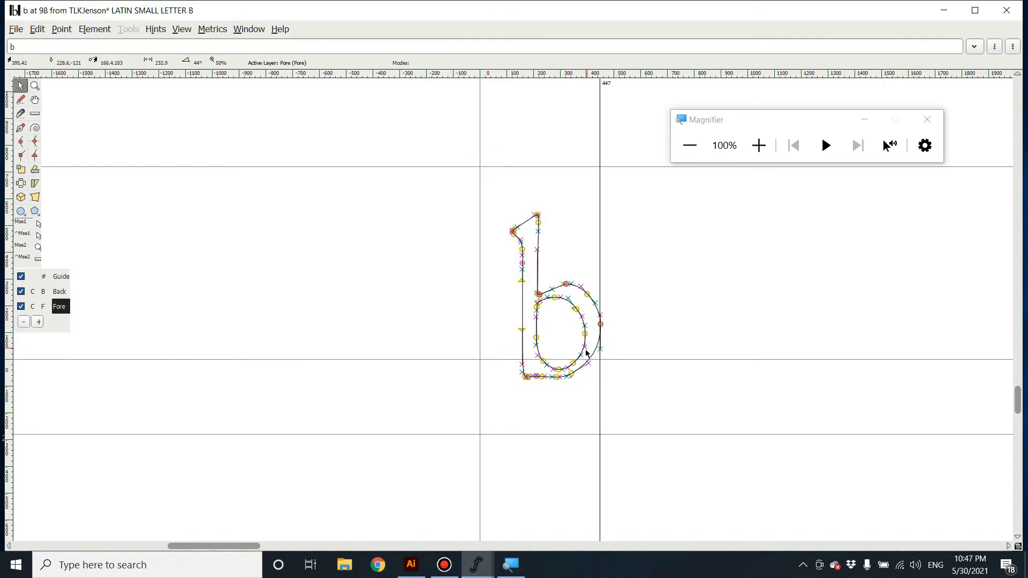
Step: Move the b outline onto the baseline near the left edge of its advance width and close the glyph
{"action": "left_click_drag", "start_coordinate": [600, 324], "coordinate": [573, 309]}
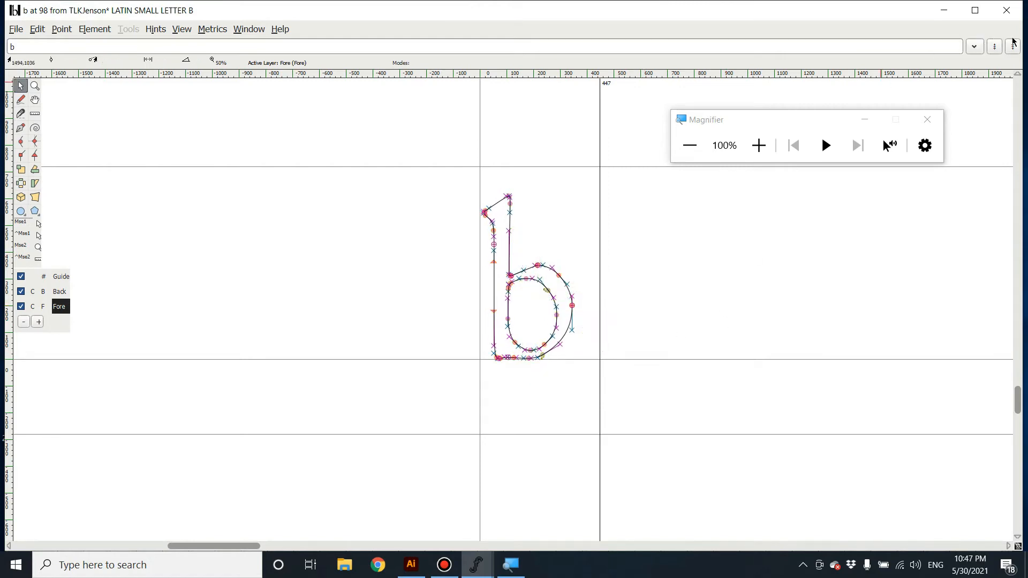
{"action": "left_click", "coordinate": [1007, 11]}
{"action": "left_click", "coordinate": [488, 304]}
Step: Open the c glyph and tighten its side bearings to about 55 on the left and 62 on the right
{"action": "double_click", "coordinate": [618, 168]}
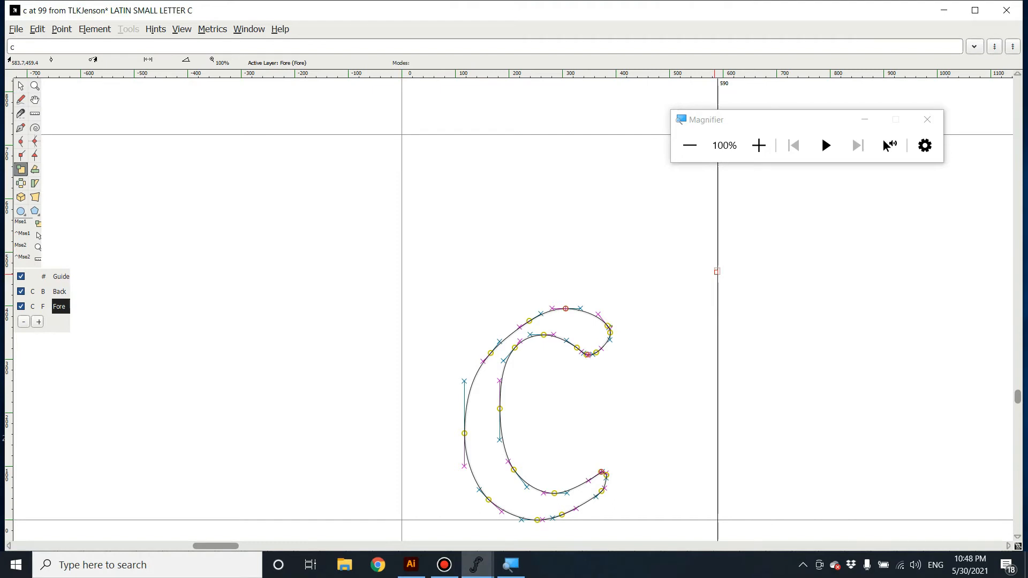
{"action": "left_click_drag", "start_coordinate": [716, 272], "coordinate": [748, 279]}
{"action": "left_click", "coordinate": [20, 87]}
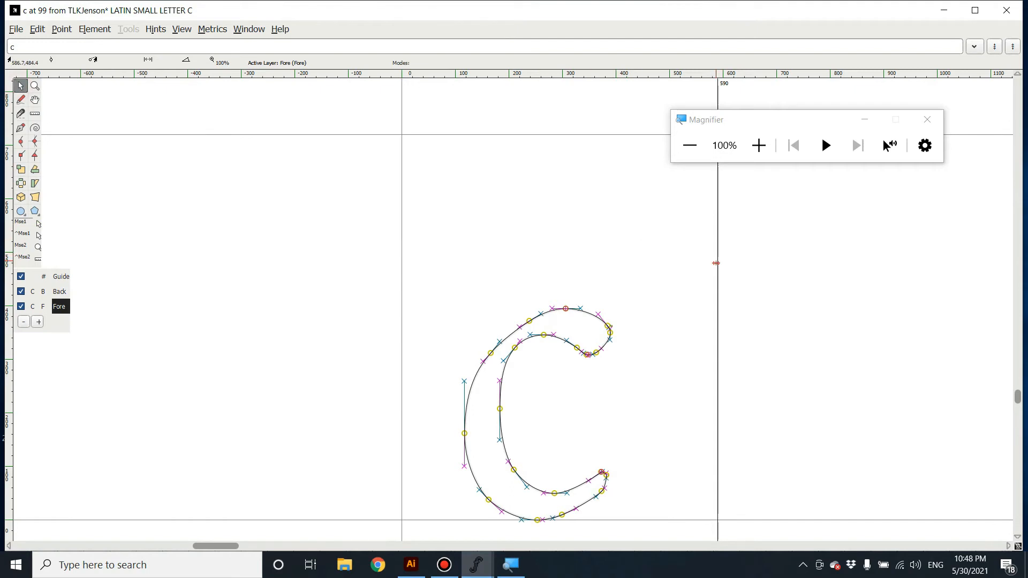
{"action": "left_click_drag", "start_coordinate": [717, 259], "coordinate": [643, 268]}
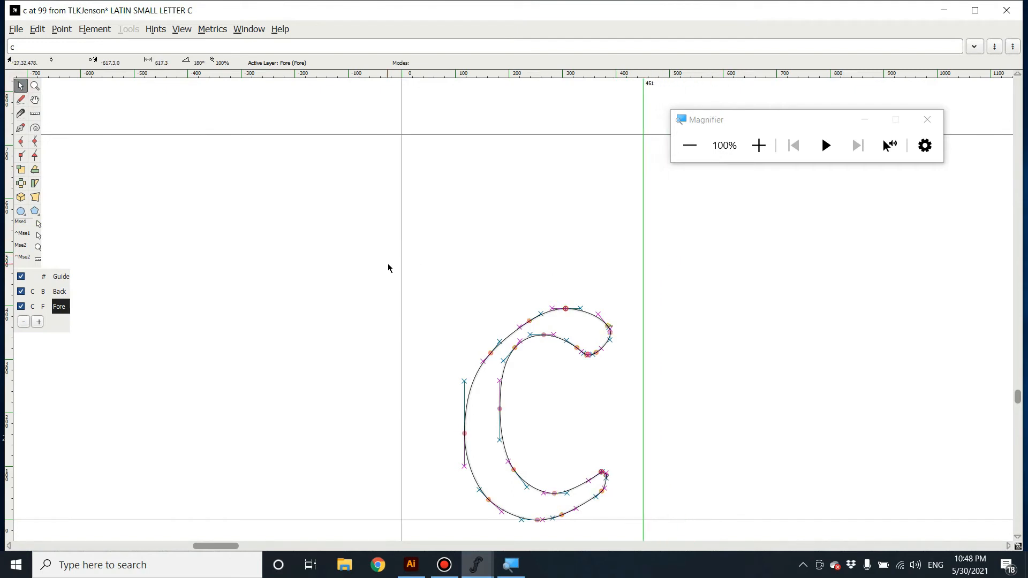
{"action": "left_click_drag", "start_coordinate": [399, 275], "coordinate": [368, 278]}
{"action": "left_click", "coordinate": [1007, 10]}
Step: Open a metrics window for the font and preview the text abc
{"action": "left_click", "coordinate": [594, 346]}
{"action": "left_click", "coordinate": [300, 34]}
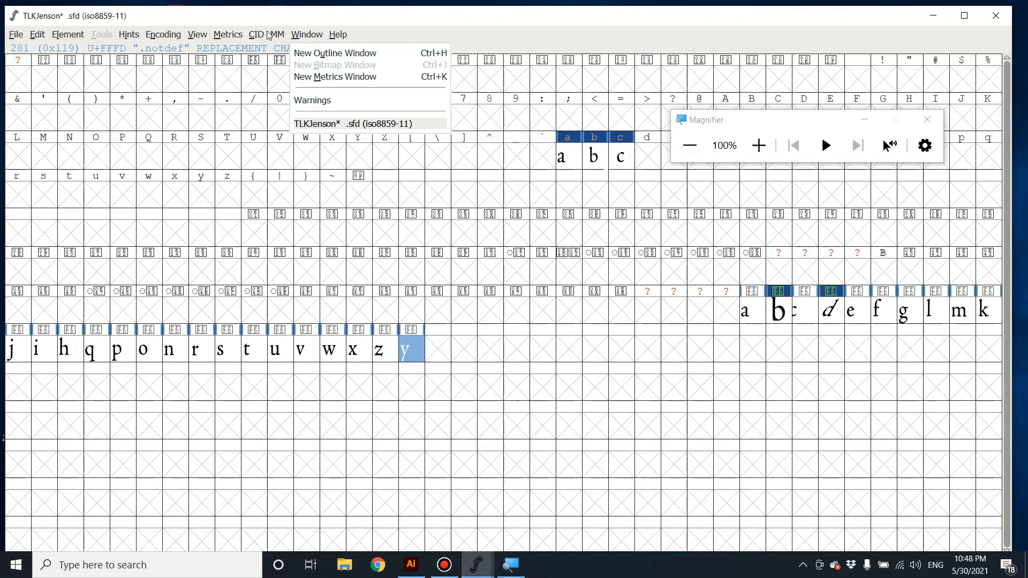
{"action": "left_click", "coordinate": [236, 37]}
{"action": "left_click", "coordinate": [249, 54]}
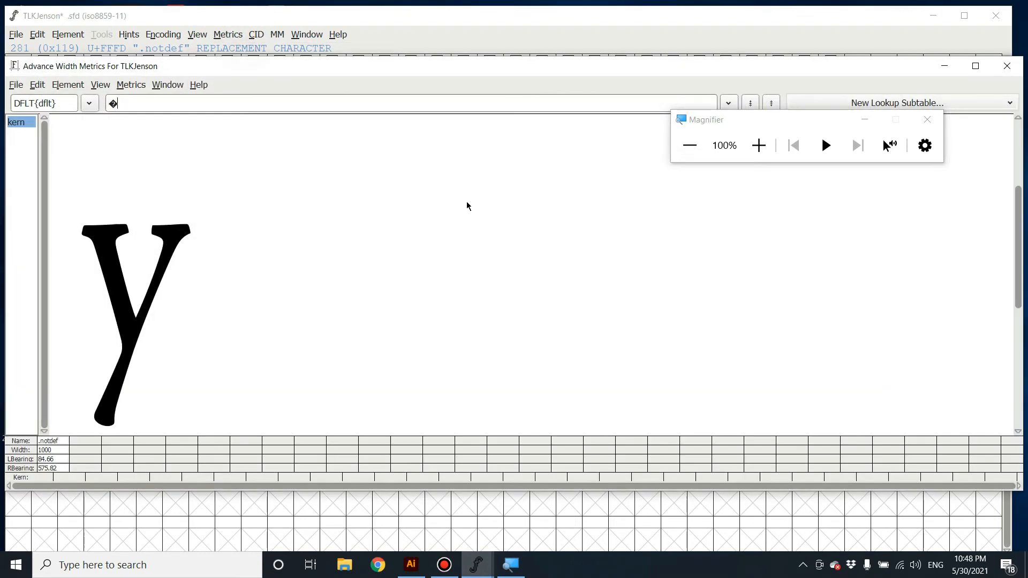
{"action": "left_click", "coordinate": [166, 106]}
{"action": "type", "text": "abc"}
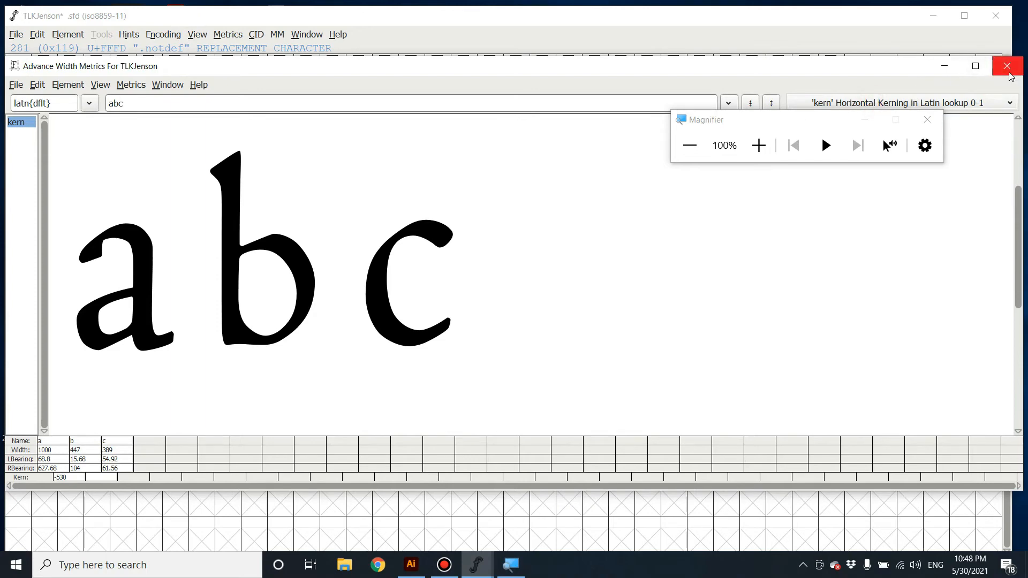
Step: Magnify the metrics table to examine the width, bearing and kern values of a, b and c, and close the metrics window
{"action": "left_click", "coordinate": [81, 476]}
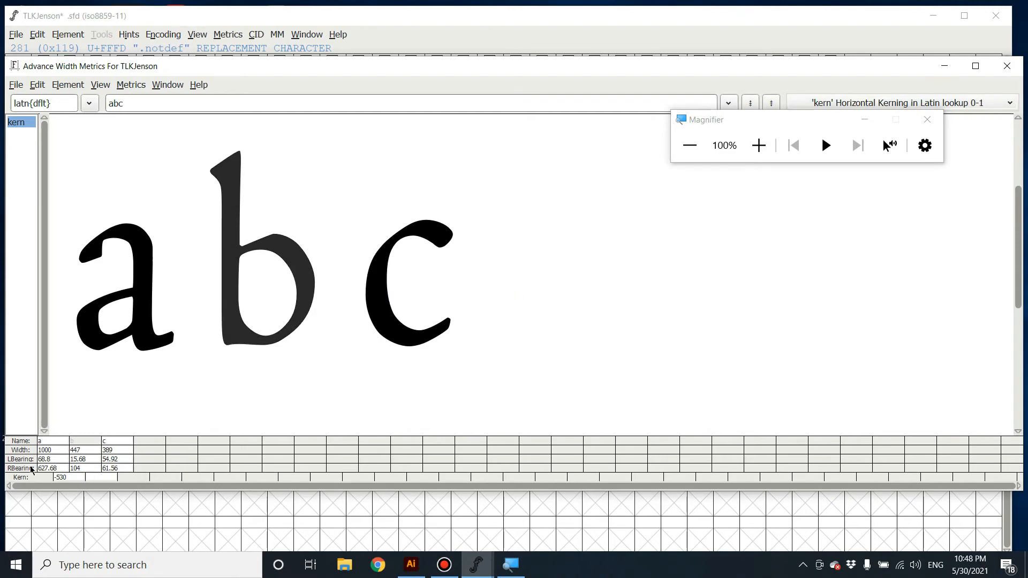
{"action": "key", "text": "super+plus"}
{"action": "key", "text": "super+plus"}
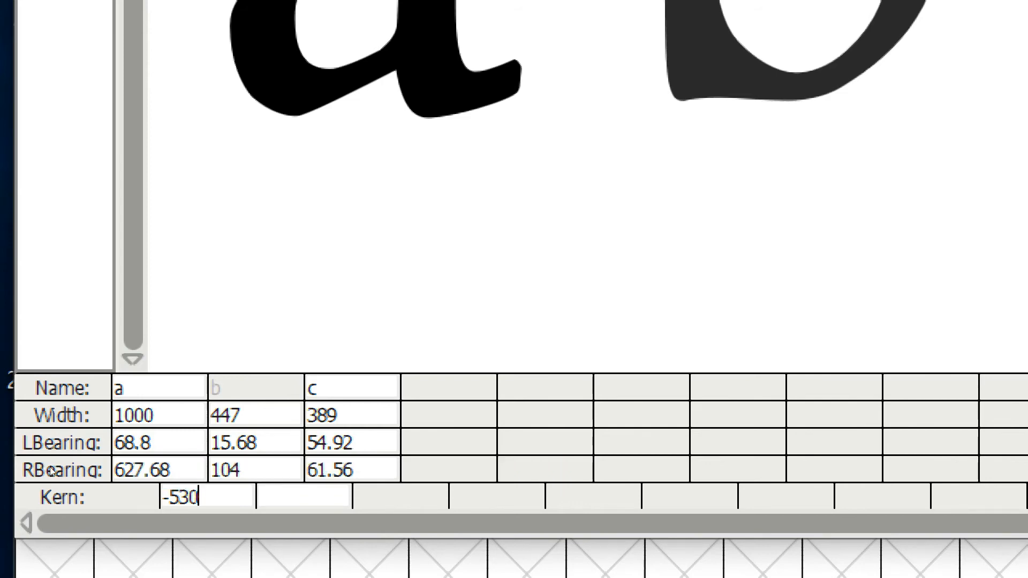
{"action": "left_click", "coordinate": [49, 456]}
{"action": "left_click_drag", "start_coordinate": [49, 456], "coordinate": [60, 481]}
{"action": "left_click", "coordinate": [51, 457]}
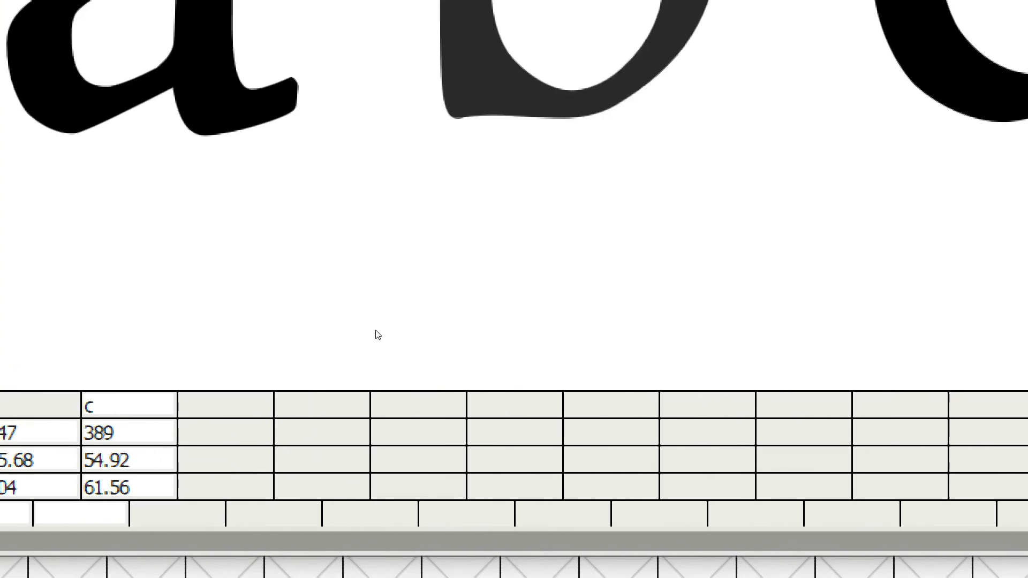
{"action": "key", "text": "super+minus"}
{"action": "key", "text": "super+minus"}
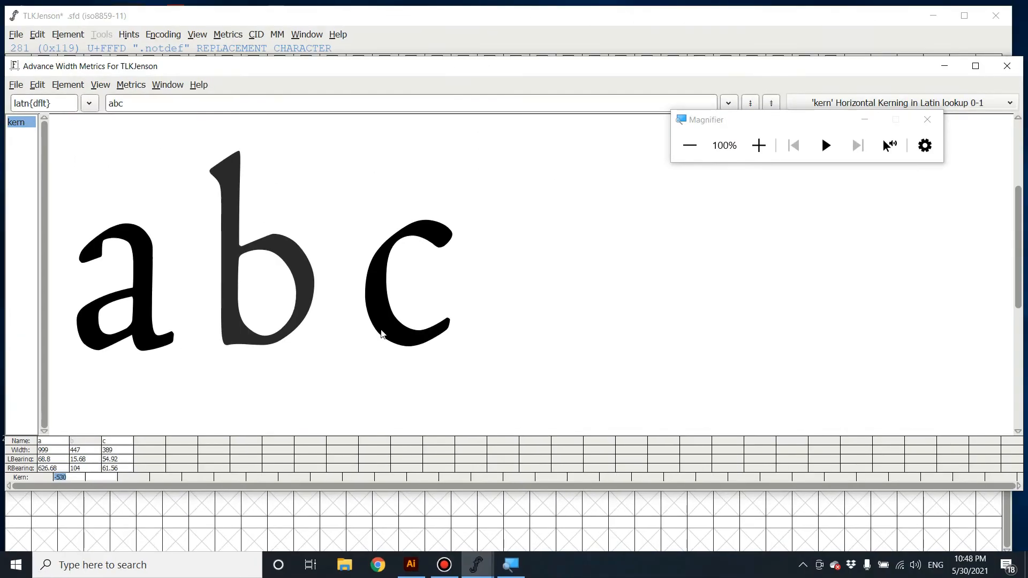
{"action": "left_click", "coordinate": [1007, 66]}
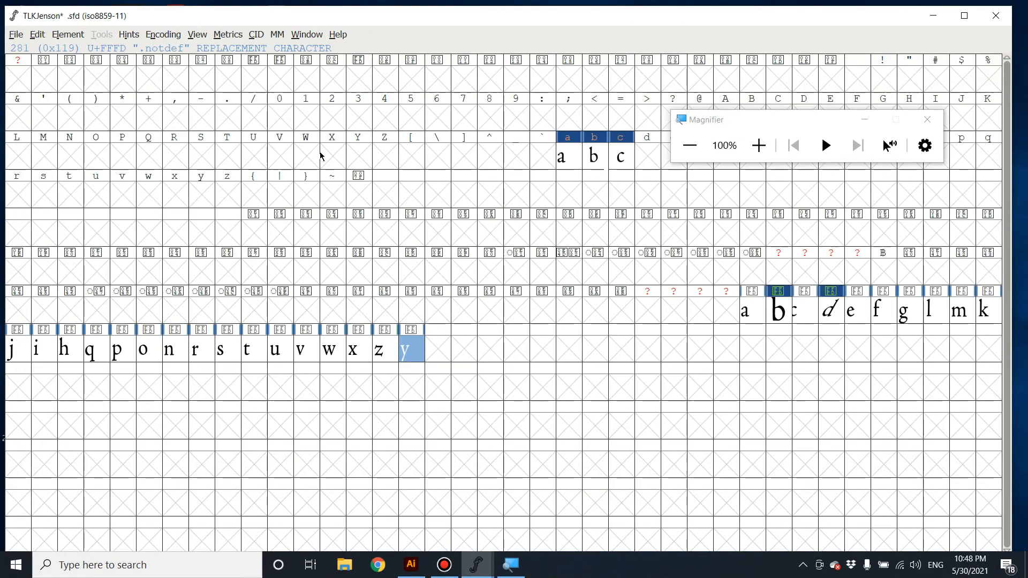
{"action": "left_click", "coordinate": [15, 35]}
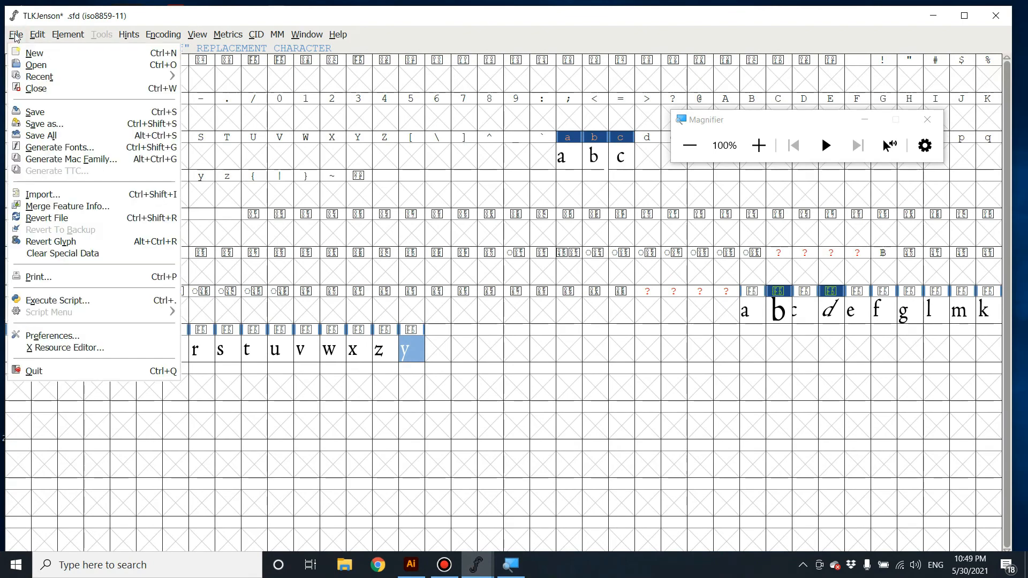
{"action": "left_click", "coordinate": [40, 31]}
{"action": "left_click", "coordinate": [25, 34]}
{"action": "left_click", "coordinate": [332, 209]}
{"action": "left_click", "coordinate": [290, 202]}
{"action": "left_click", "coordinate": [37, 35]}
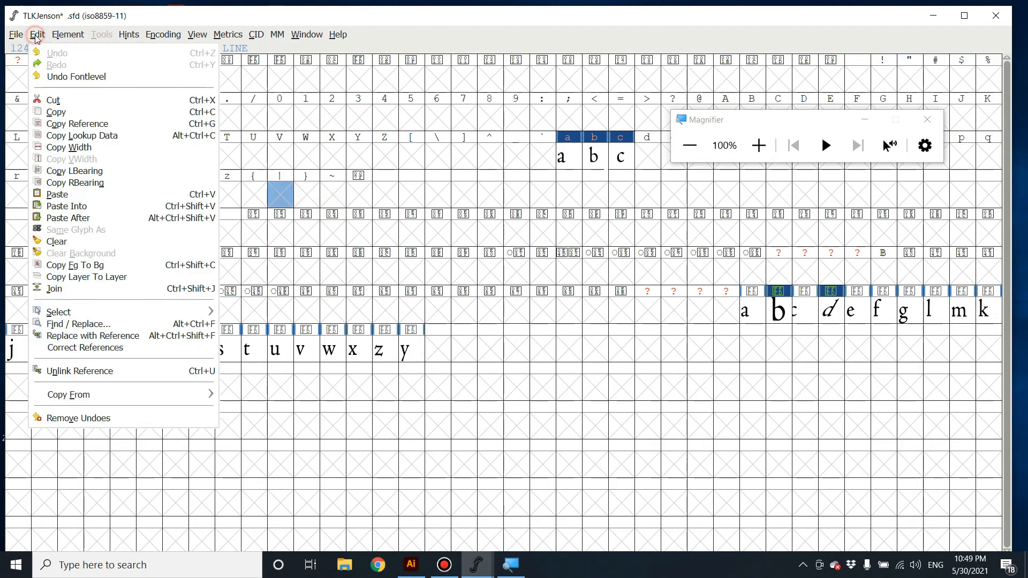
Step: Reopen the font information and open the kerning pairs of the horizontal kerning subtable under the GPOS lookups
{"action": "left_click", "coordinate": [67, 35]}
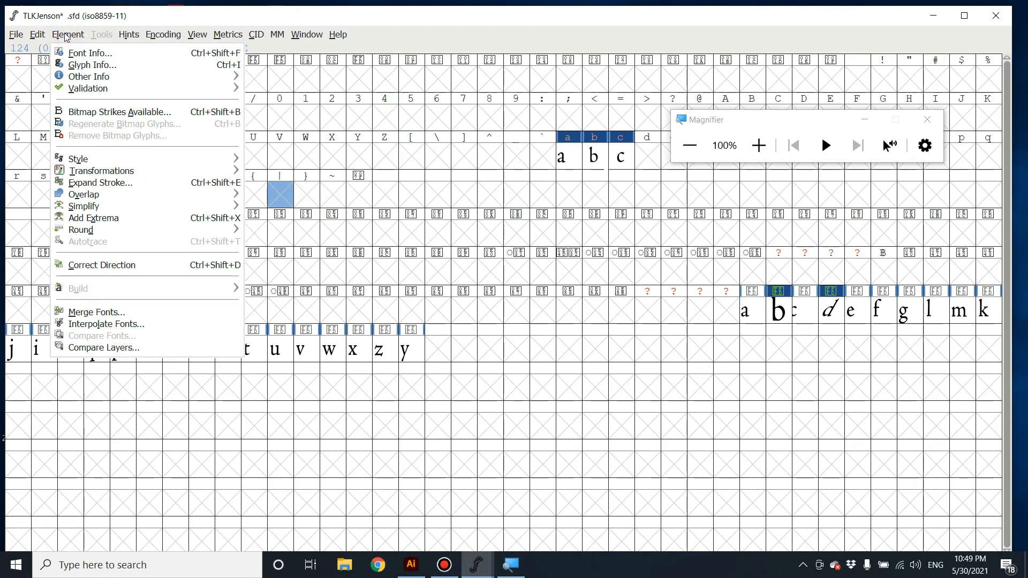
{"action": "left_click", "coordinate": [82, 53]}
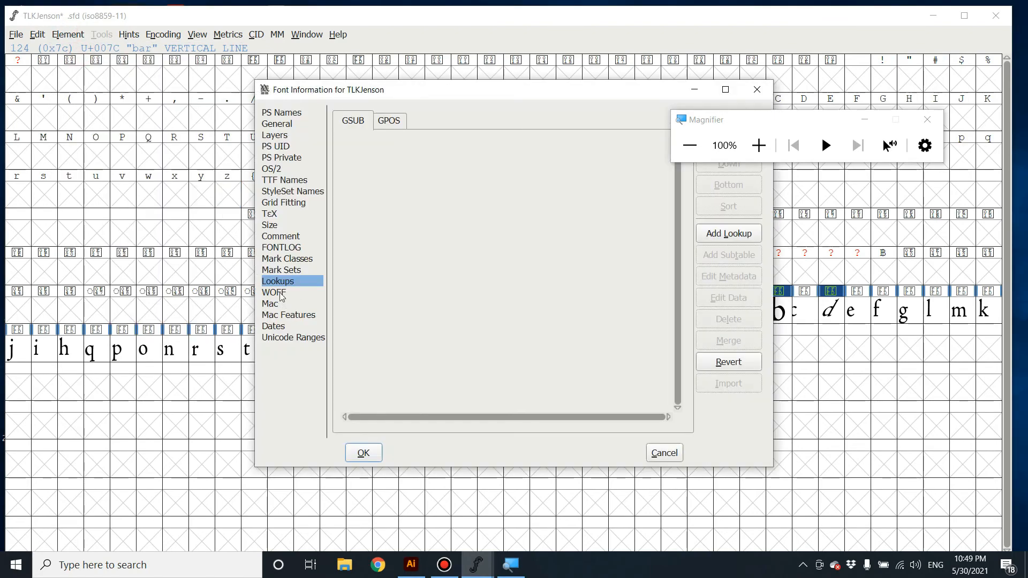
{"action": "left_click", "coordinate": [396, 124]}
{"action": "left_click", "coordinate": [347, 145]}
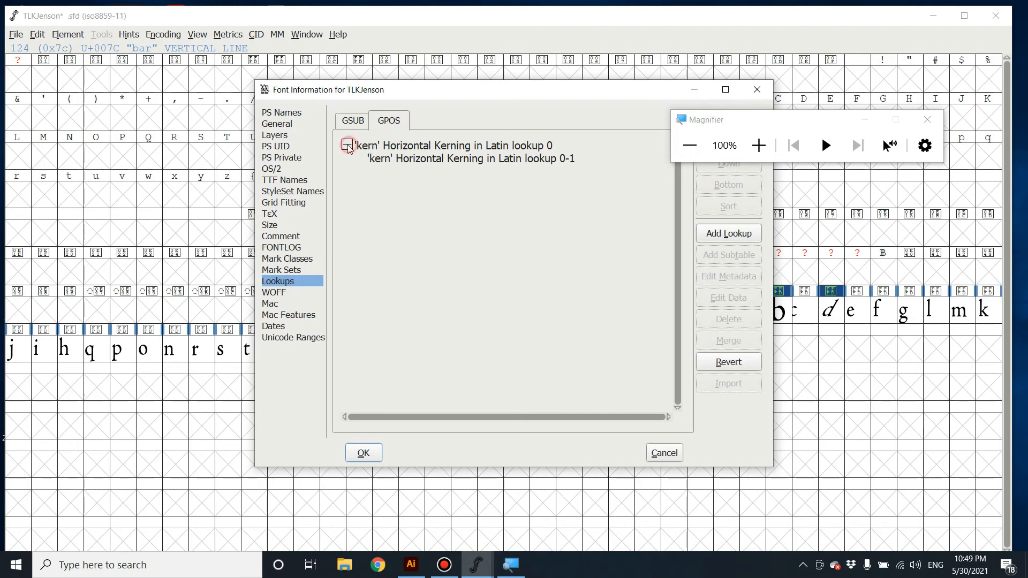
{"action": "double_click", "coordinate": [402, 158]}
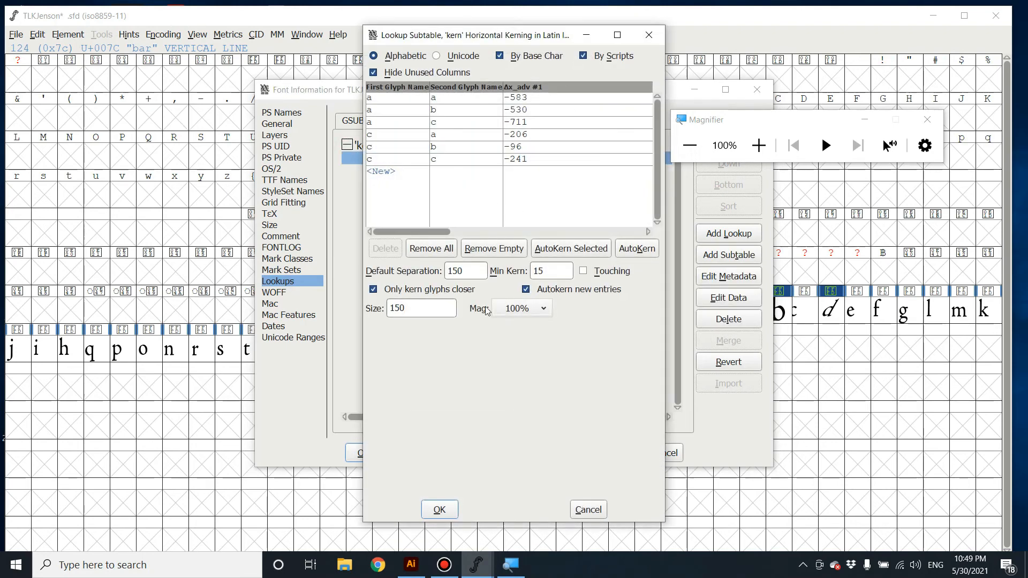
Step: Tighten the a–a pair to a kerning of -656 and the a–b pair to -617 in the preview
{"action": "left_click", "coordinate": [376, 109]}
{"action": "left_click", "coordinate": [375, 99]}
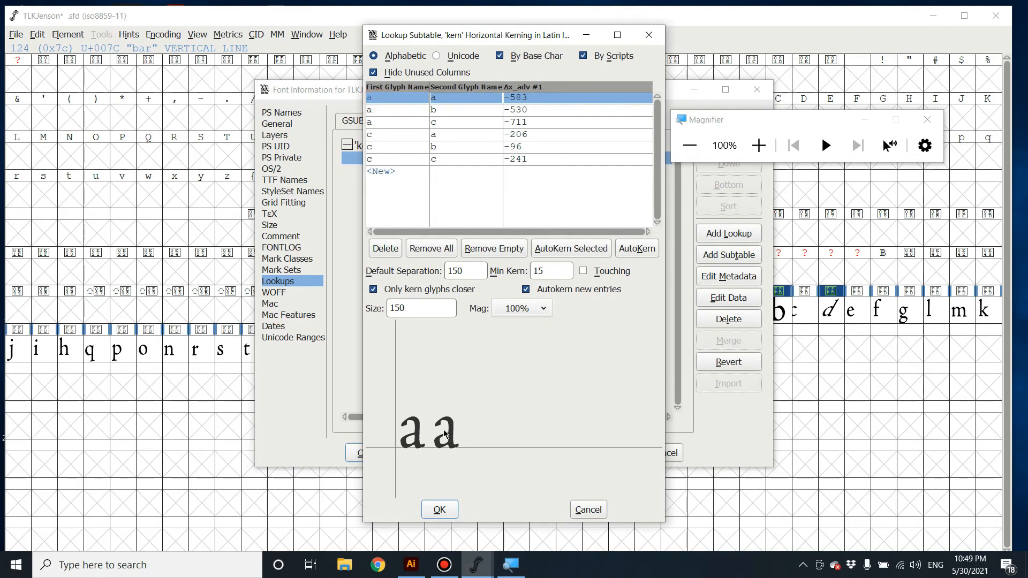
{"action": "left_click", "coordinate": [583, 271]}
{"action": "left_click_drag", "start_coordinate": [446, 435], "coordinate": [441, 435]}
{"action": "left_click", "coordinate": [401, 110]}
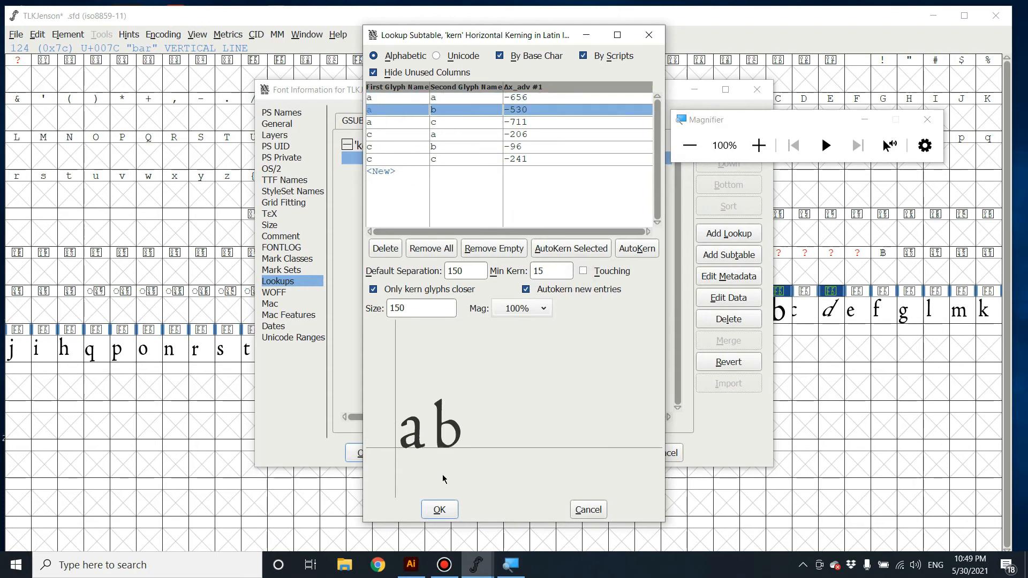
{"action": "left_click_drag", "start_coordinate": [441, 448], "coordinate": [435, 448]}
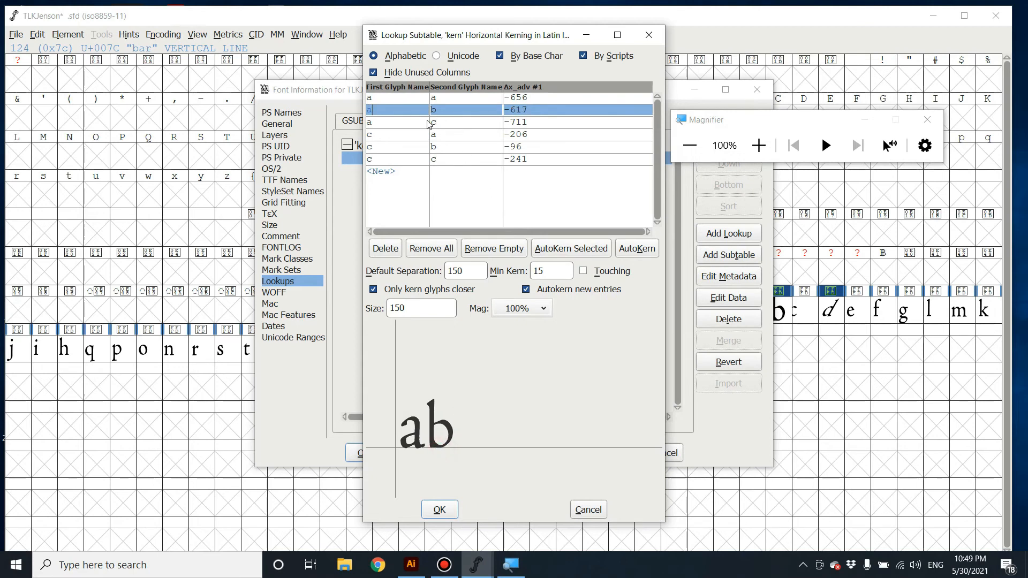
Step: Loosen the a–c pair to a kerning of -664 and the c–a pair to -86 in the preview
{"action": "left_click", "coordinate": [410, 124]}
{"action": "left_click_drag", "start_coordinate": [436, 450], "coordinate": [440, 450]}
{"action": "left_click", "coordinate": [399, 135]}
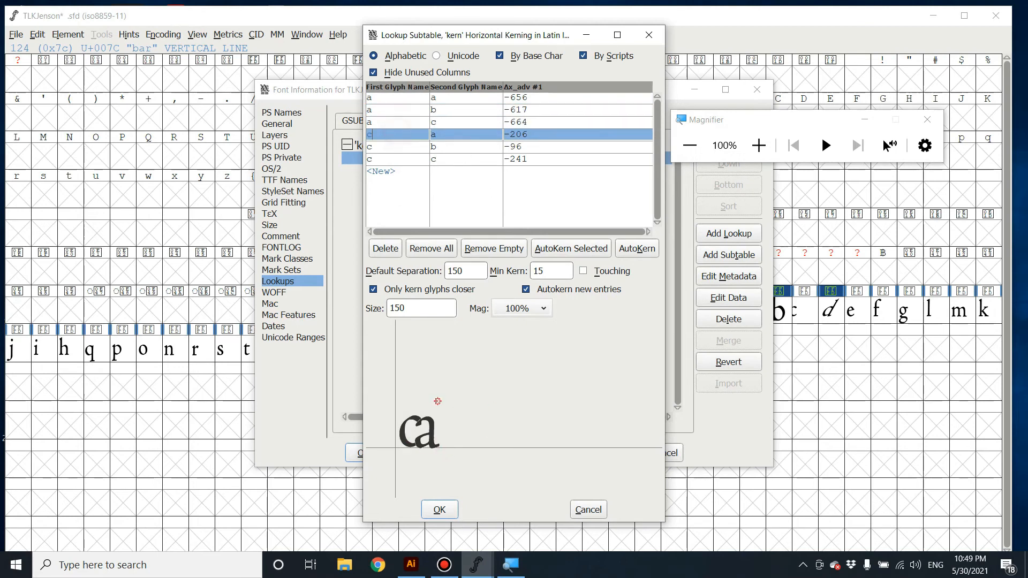
{"action": "left_click_drag", "start_coordinate": [435, 442], "coordinate": [445, 443]}
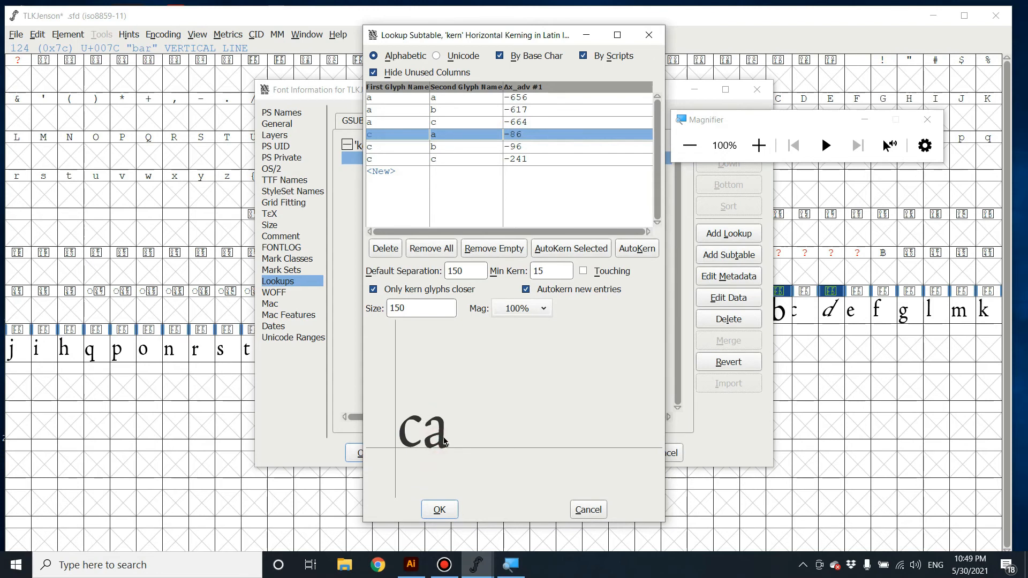
Step: Loosen the c–b pair to a kerning of -36, widen the c–c pair, and accept the kerning and font information
{"action": "left_click", "coordinate": [405, 147]}
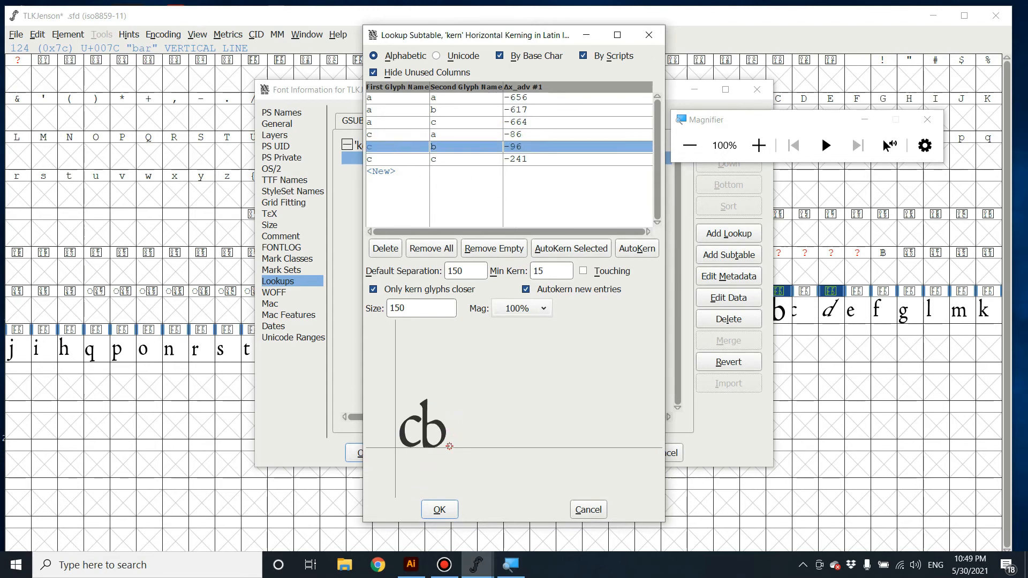
{"action": "left_click_drag", "start_coordinate": [442, 443], "coordinate": [447, 442]}
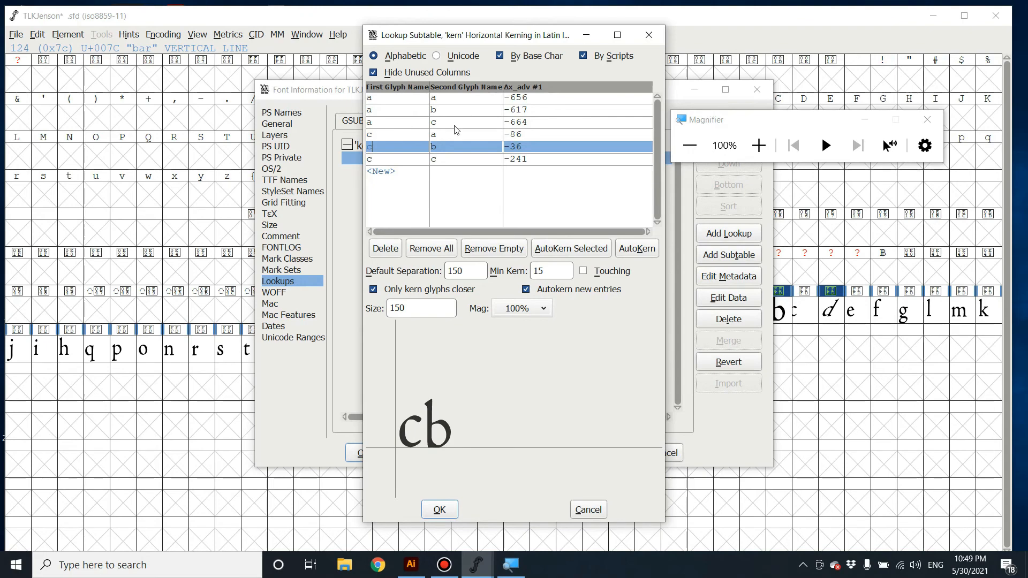
{"action": "left_click", "coordinate": [421, 162]}
{"action": "left_click_drag", "start_coordinate": [431, 443], "coordinate": [443, 444]}
{"action": "left_click", "coordinate": [439, 510]}
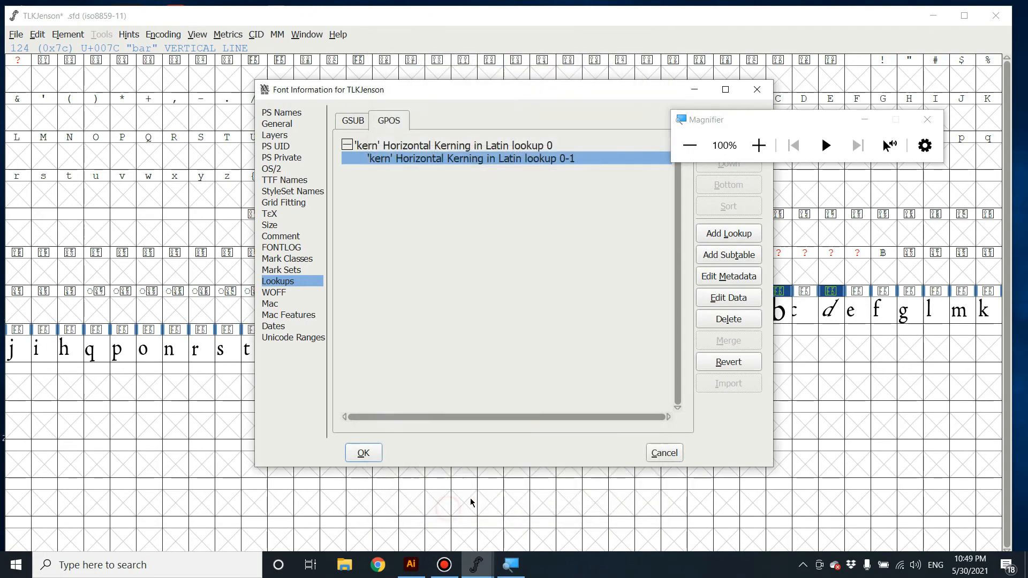
{"action": "left_click", "coordinate": [364, 453]}
Step: Open a new metrics window and preview abc with the revised kerning
{"action": "left_click", "coordinate": [719, 301]}
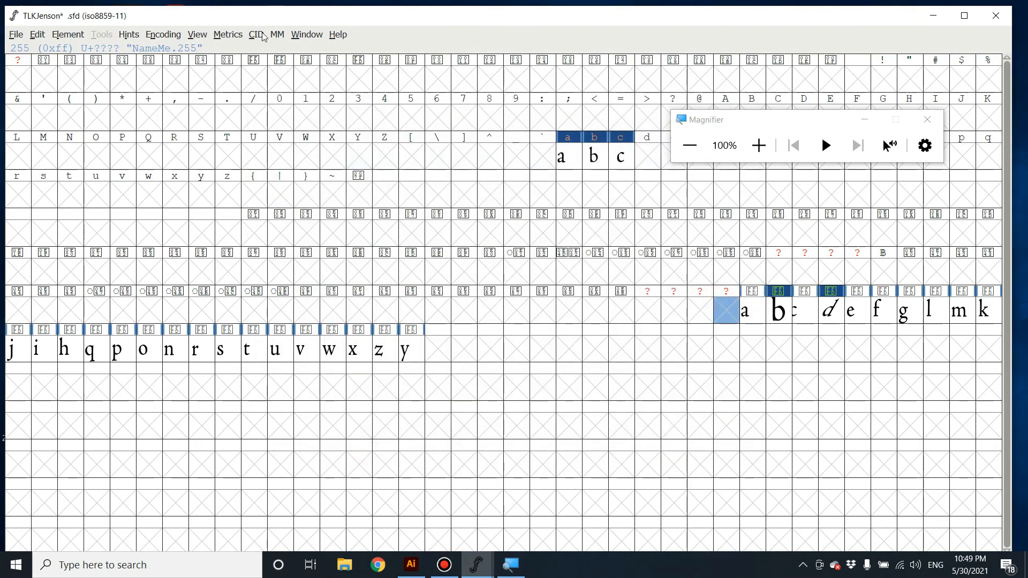
{"action": "left_click", "coordinate": [228, 35]}
{"action": "left_click", "coordinate": [242, 53]}
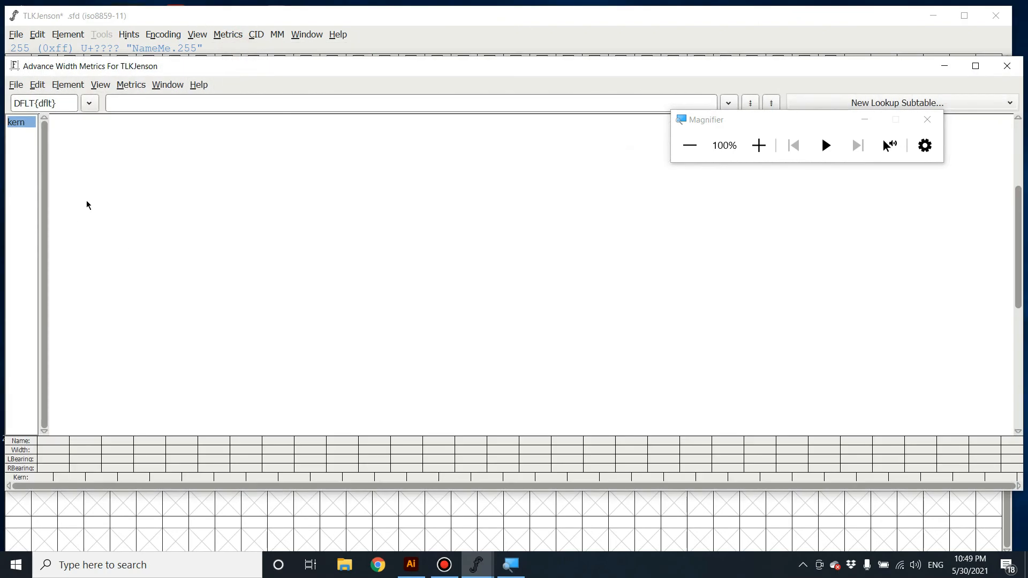
{"action": "type", "text": "a"}
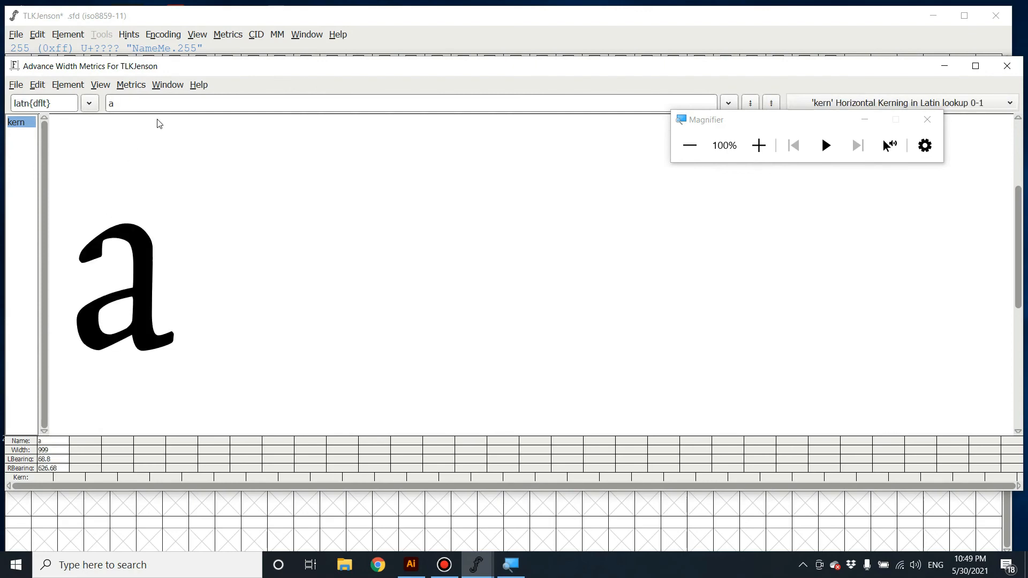
{"action": "type", "text": "bc"}
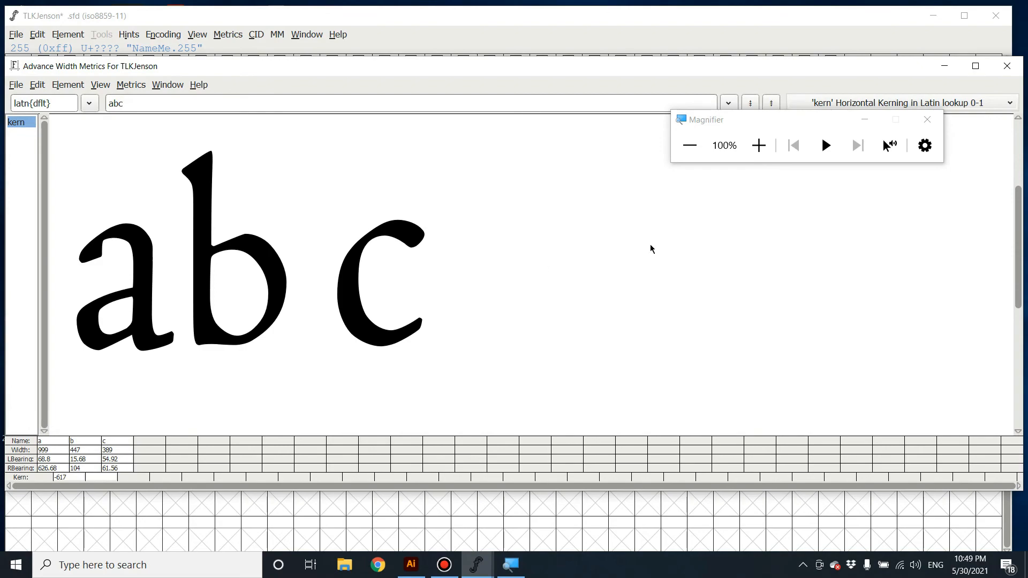
Step: Close the abc metrics preview and open a new metrics window for the font
{"action": "left_click", "coordinate": [1003, 74]}
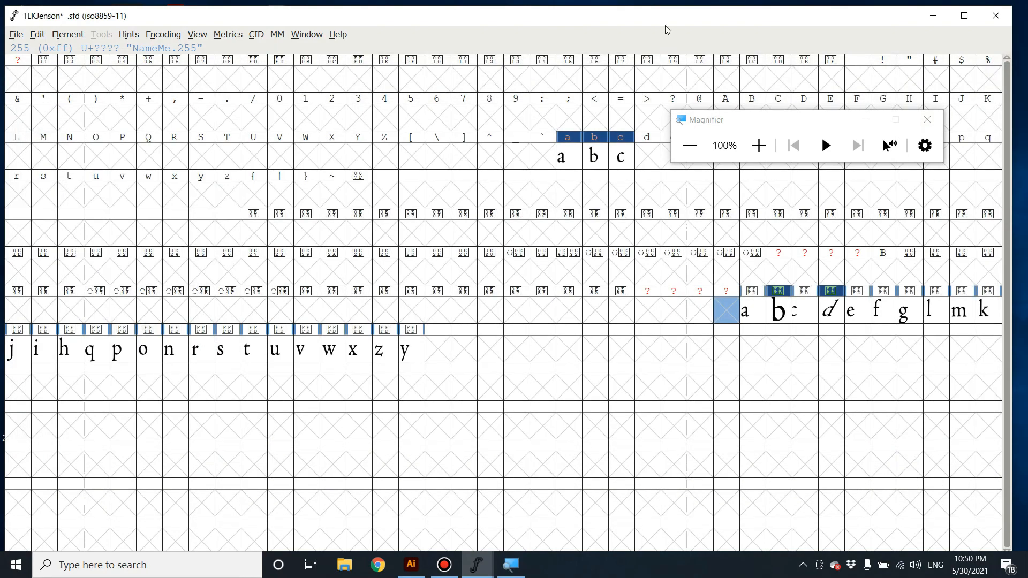
{"action": "left_click", "coordinate": [296, 31]}
{"action": "left_click", "coordinate": [353, 155]}
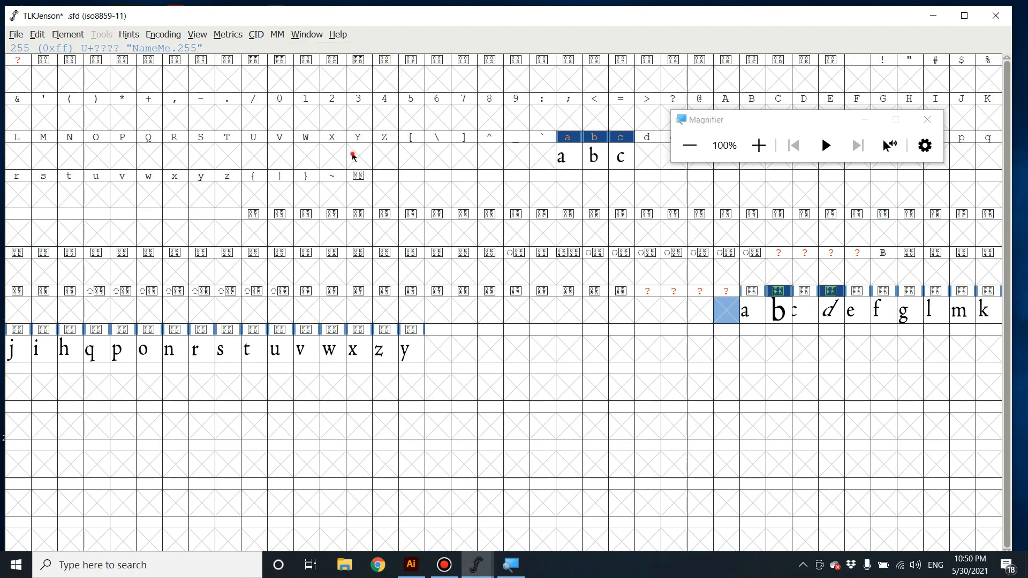
{"action": "left_click", "coordinate": [228, 35]}
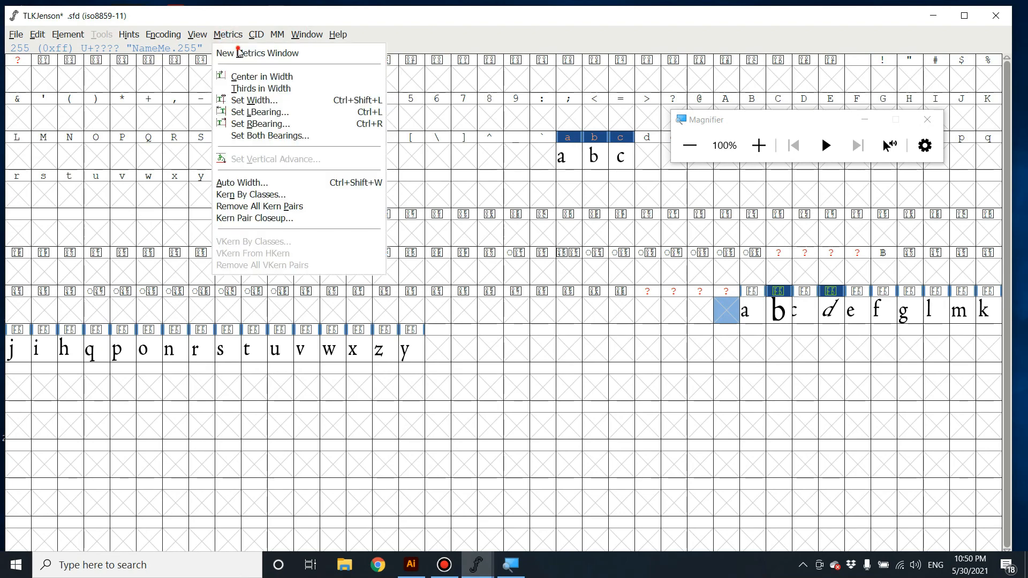
{"action": "left_click", "coordinate": [240, 53]}
Step: Open the 'kern' Horizontal Kerning in Latin lookup 0-1 subtable from the GPOS lookups in the font information
{"action": "left_click", "coordinate": [68, 34]}
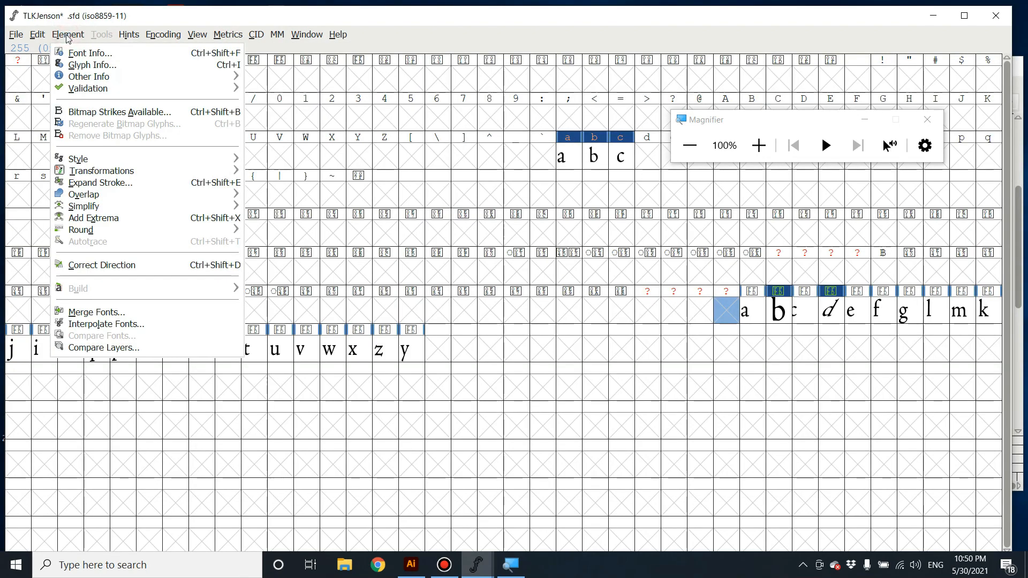
{"action": "left_click", "coordinate": [75, 54]}
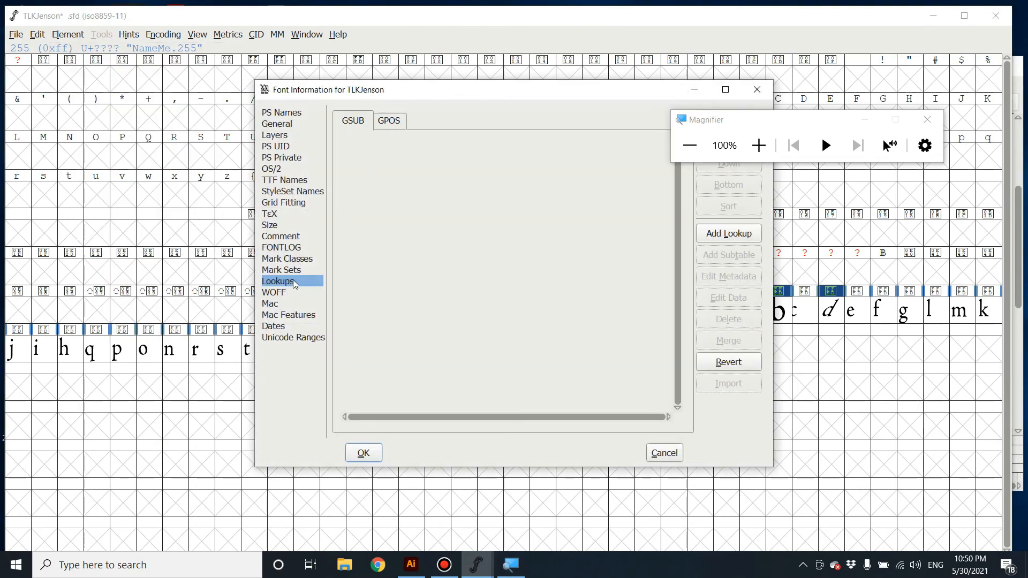
{"action": "left_click", "coordinate": [390, 120]}
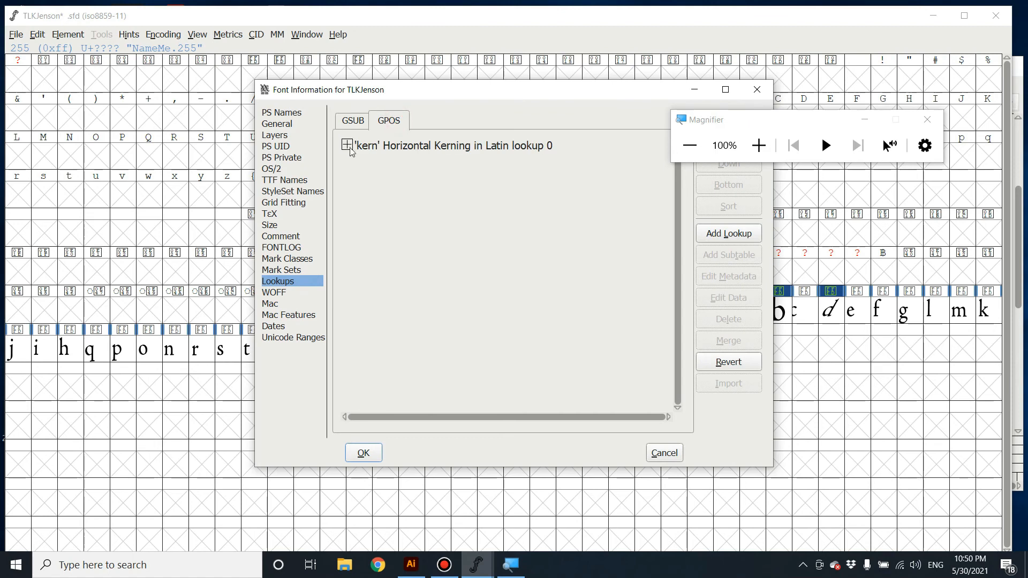
{"action": "left_click", "coordinate": [347, 145]}
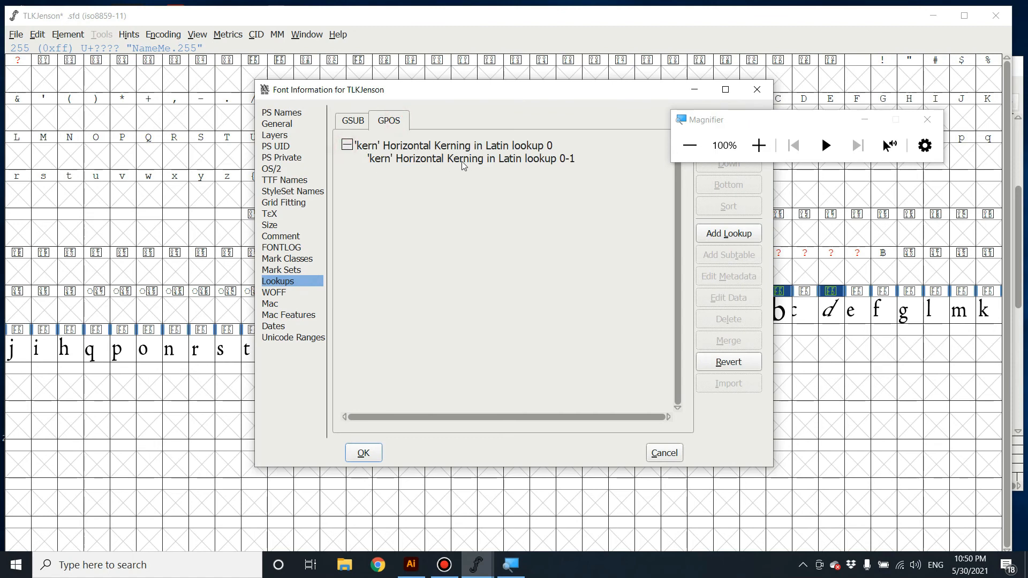
{"action": "left_click", "coordinate": [515, 160]}
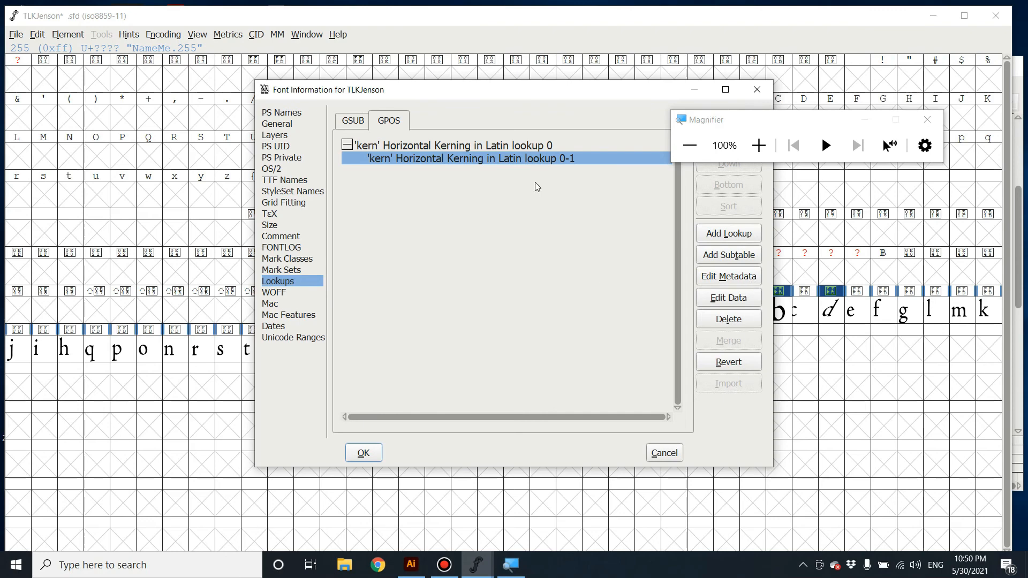
{"action": "double_click", "coordinate": [504, 160]}
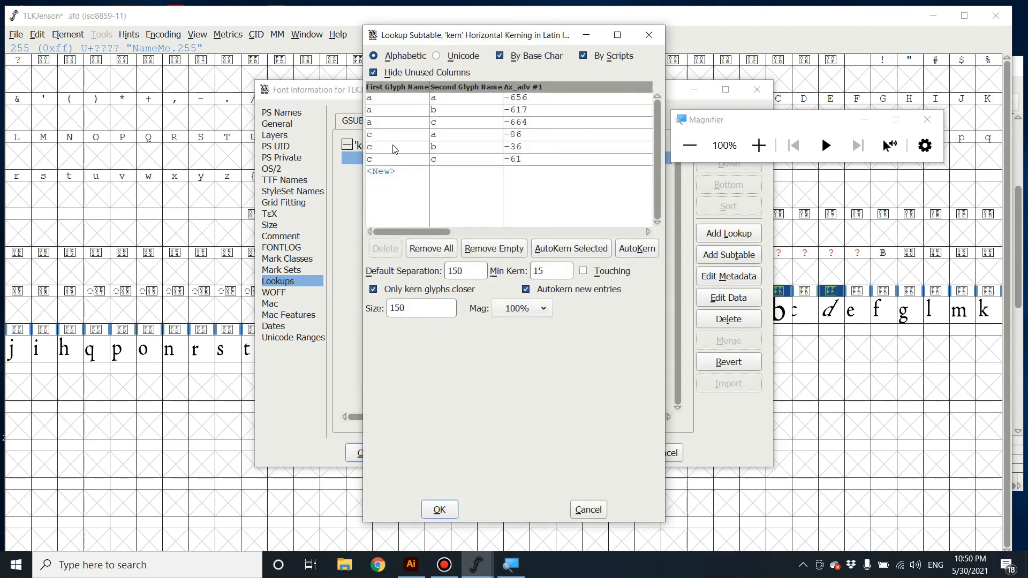
{"action": "left_click", "coordinate": [435, 110]}
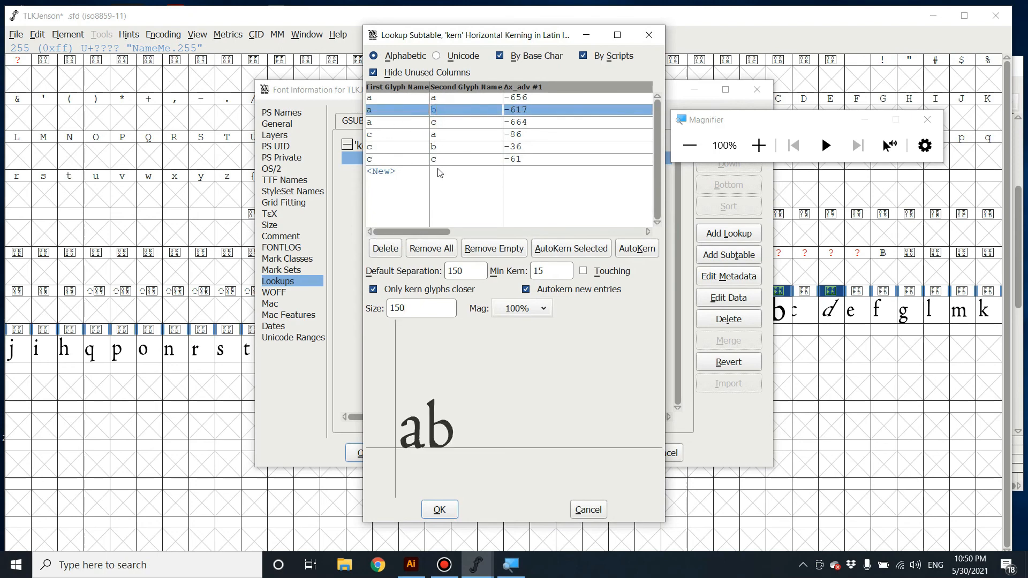
{"action": "left_click", "coordinate": [411, 148]}
{"action": "left_click", "coordinate": [403, 171]}
{"action": "left_click", "coordinate": [402, 149]}
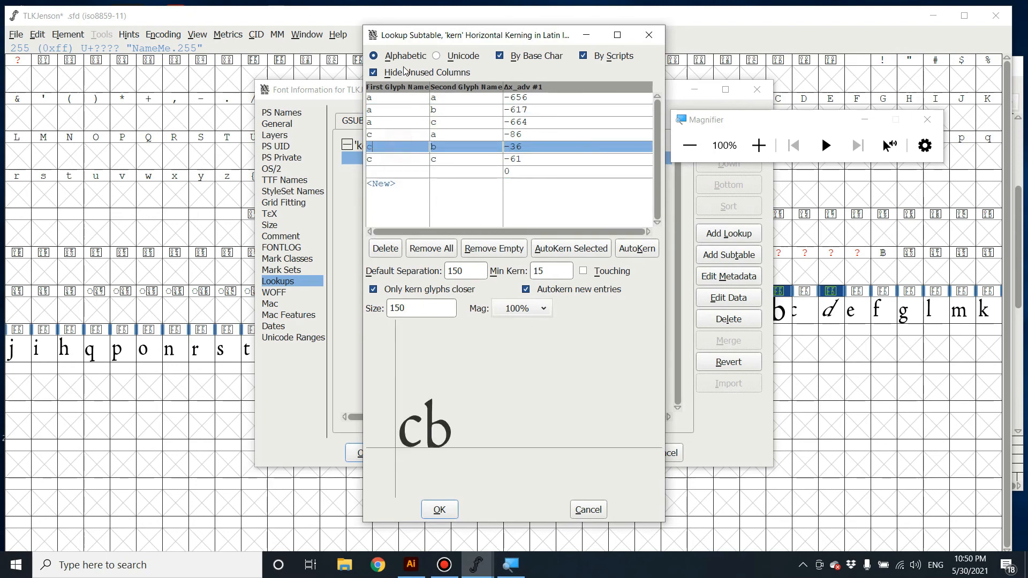
{"action": "left_click", "coordinate": [646, 36]}
{"action": "left_click", "coordinate": [391, 146]}
{"action": "left_click", "coordinate": [346, 146]}
{"action": "left_click", "coordinate": [347, 146]}
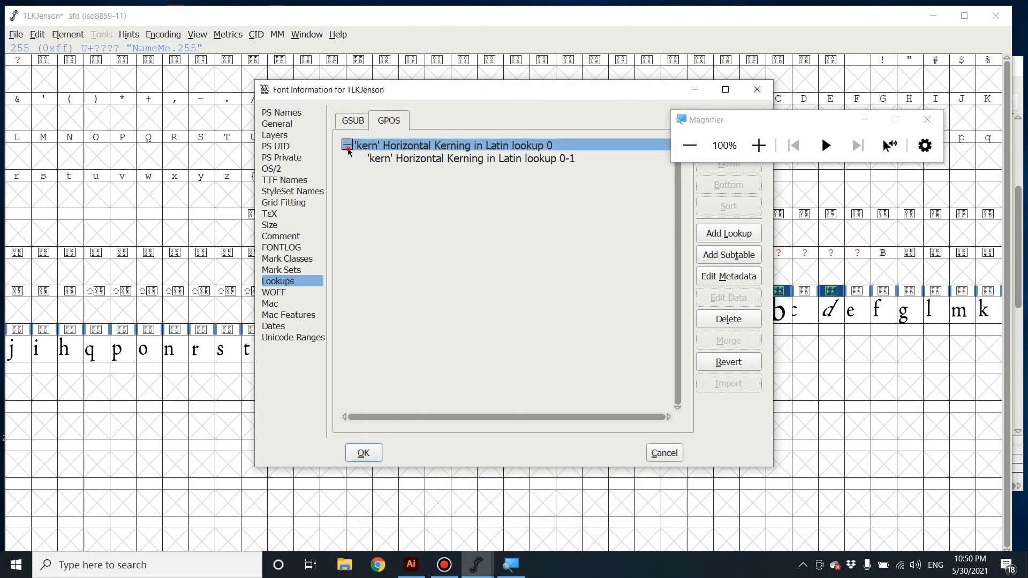
Step: Reopen the 'kern' lookup 0-1 subtable with its pairs sorted alphabetically and preview the c–b pair
{"action": "double_click", "coordinate": [464, 155]}
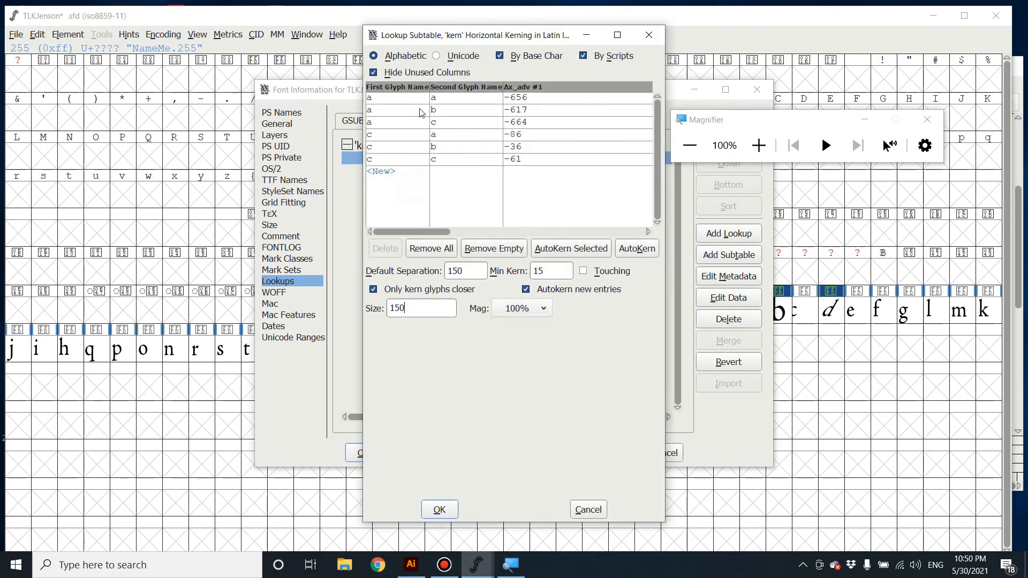
{"action": "left_click", "coordinate": [437, 56]}
{"action": "left_click", "coordinate": [373, 56]}
{"action": "left_click", "coordinate": [431, 150]}
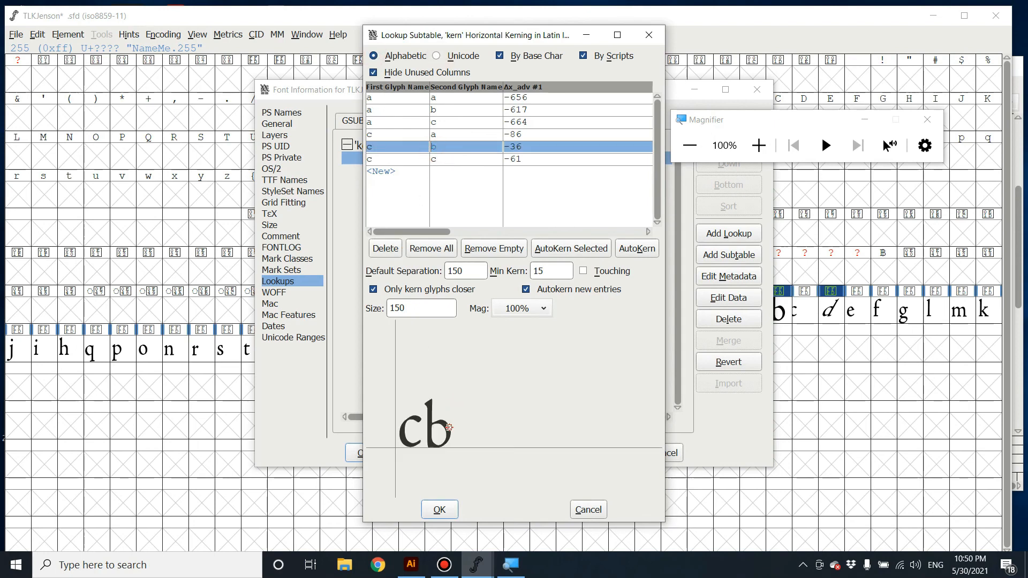
{"action": "left_click", "coordinate": [416, 210]}
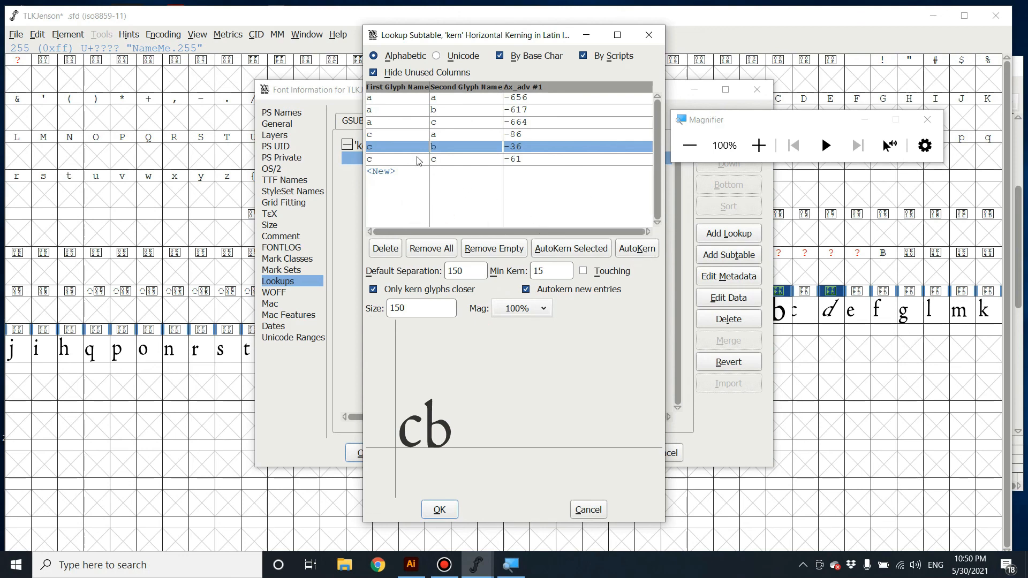
Step: Add a new kerning pair with b as the first glyph and c as the second glyph
{"action": "left_click", "coordinate": [388, 172]}
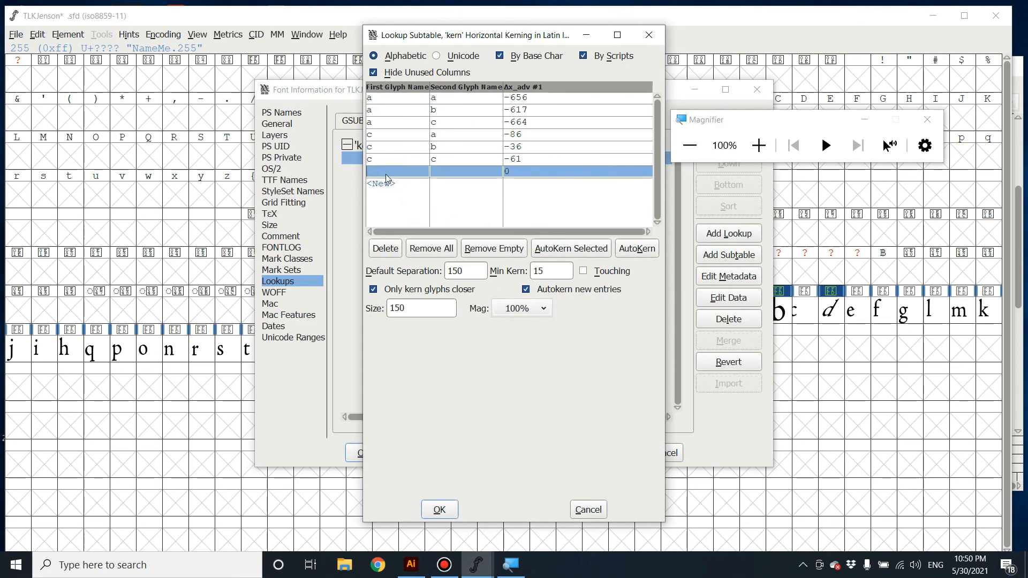
{"action": "left_click", "coordinate": [397, 147]}
{"action": "type", "text": "b"}
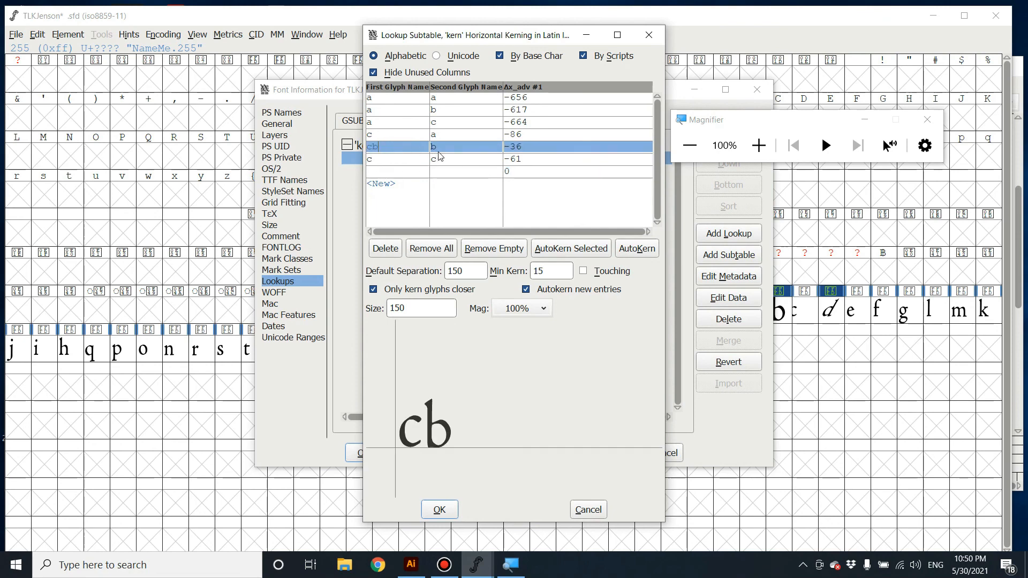
{"action": "left_click", "coordinate": [393, 171]}
{"action": "type", "text": "b"}
{"action": "left_click", "coordinate": [444, 169]}
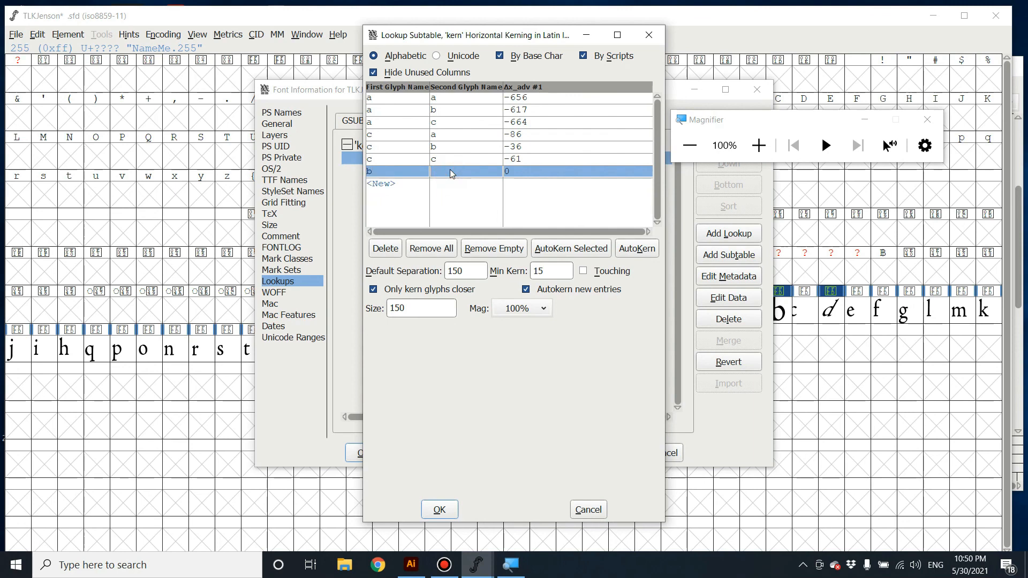
{"action": "type", "text": "c"}
{"action": "key", "text": "Return"}
Step: Tighten the b–c pair to a kerning of -113 in the preview and accept the kerning and font information
{"action": "left_click", "coordinate": [393, 174]}
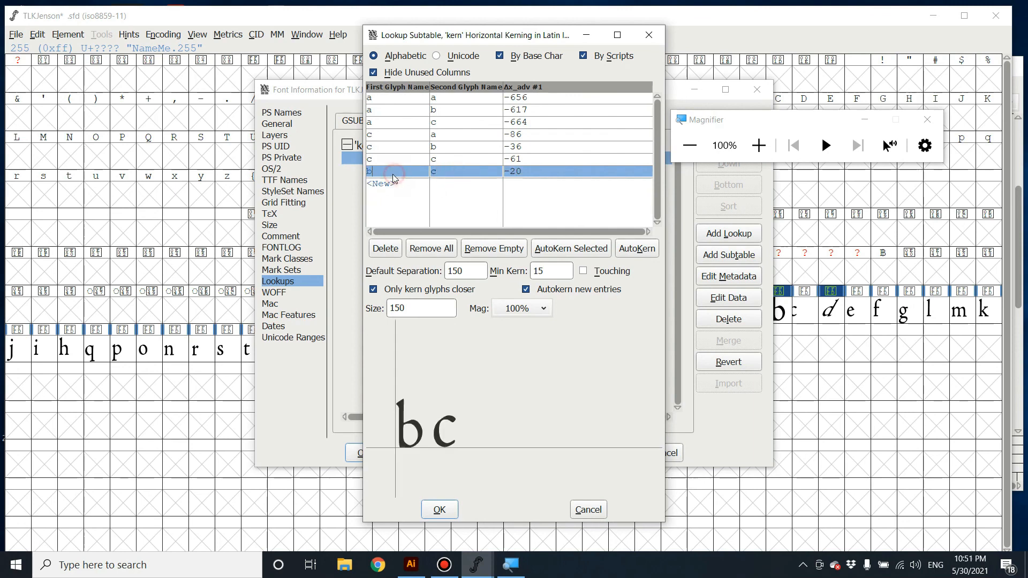
{"action": "left_click_drag", "start_coordinate": [438, 439], "coordinate": [431, 443]}
{"action": "left_click", "coordinate": [431, 509]}
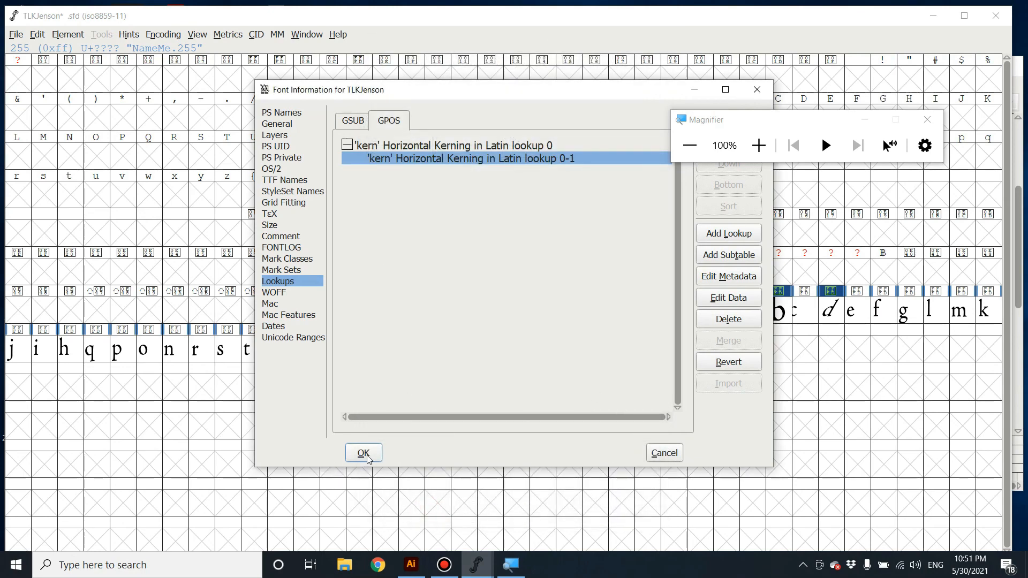
{"action": "left_click", "coordinate": [363, 453]}
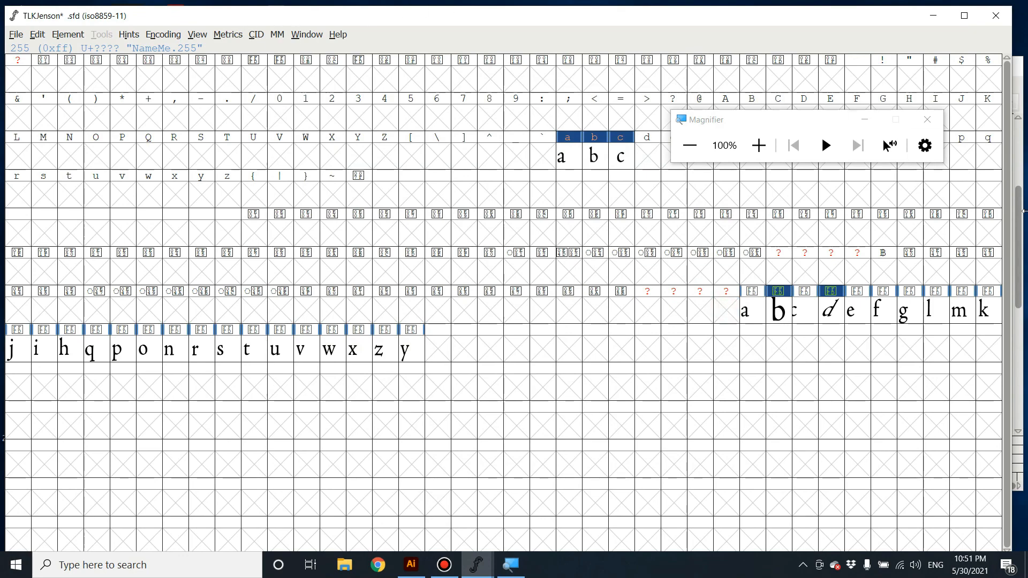
Step: Preview bc in a metrics window to check the new pair's spacing, and close the window
{"action": "key", "text": "ctrl+k"}
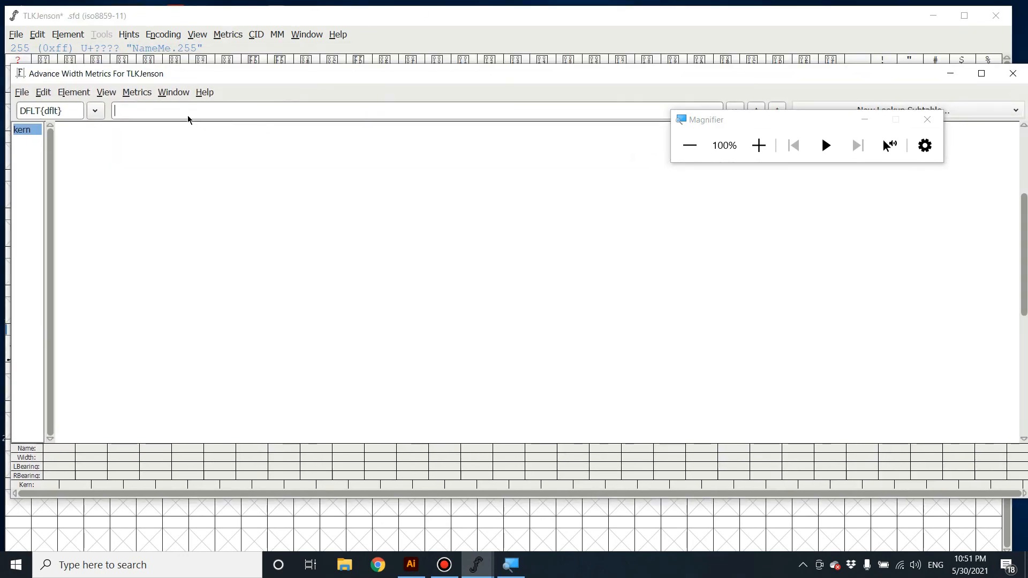
{"action": "type", "text": "b"}
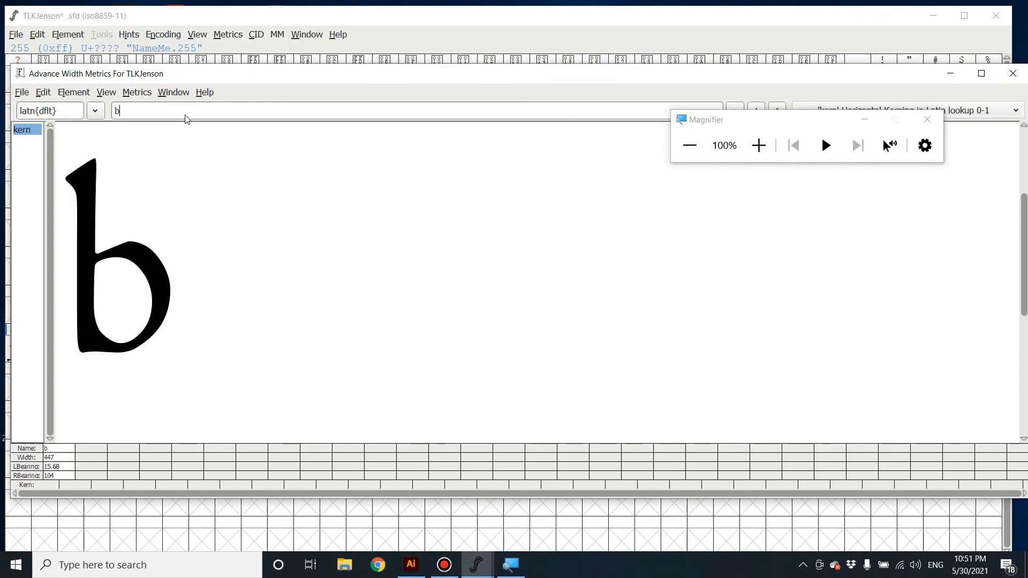
{"action": "type", "text": "c"}
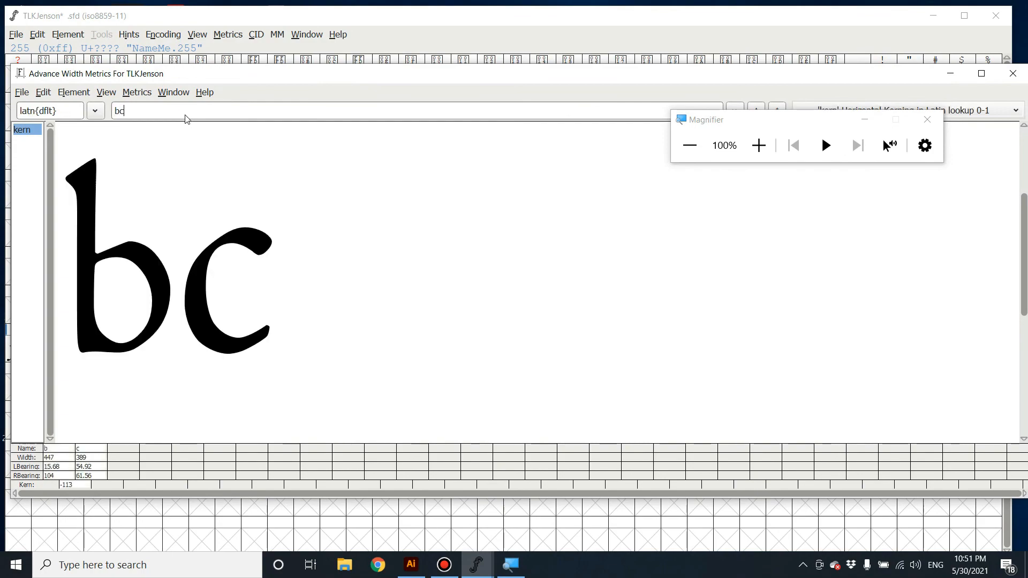
{"action": "left_click", "coordinate": [1013, 75]}
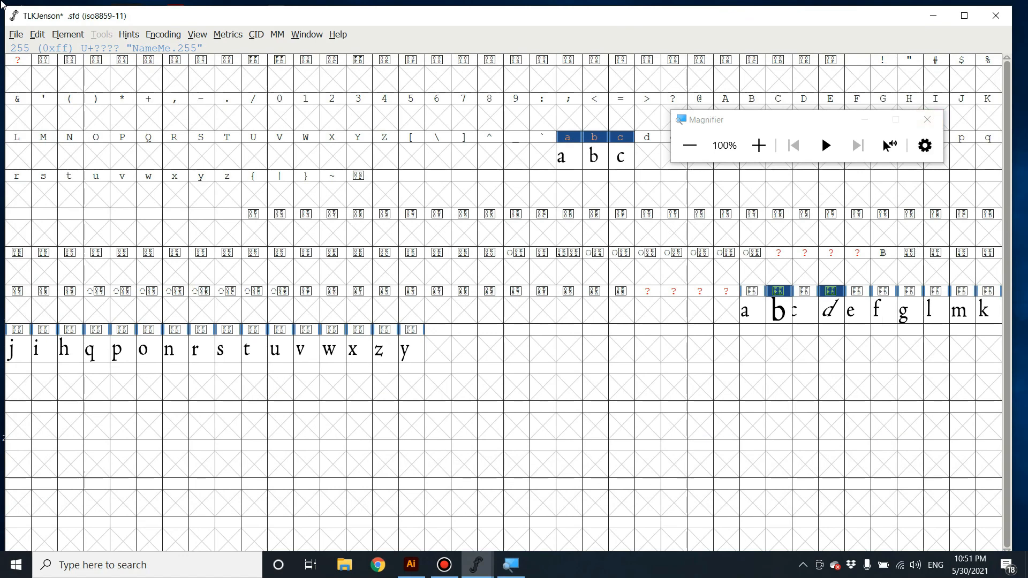